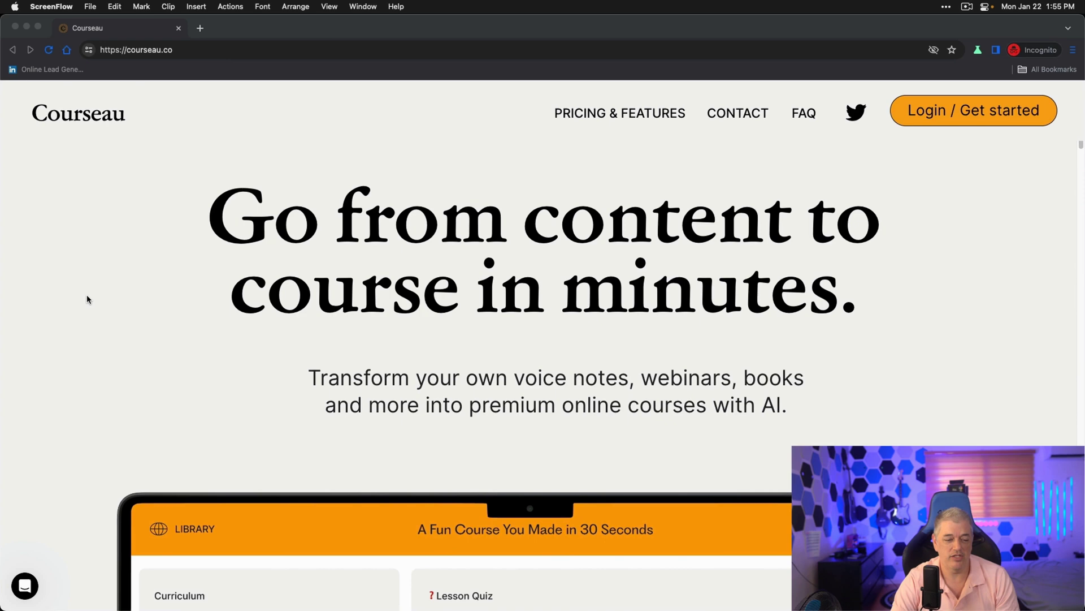
Step: Scroll down the homepage to the pricing tiers: free $0 with 1 mini course, $39 and $99 per month
scroll(86, 294, down, 8)
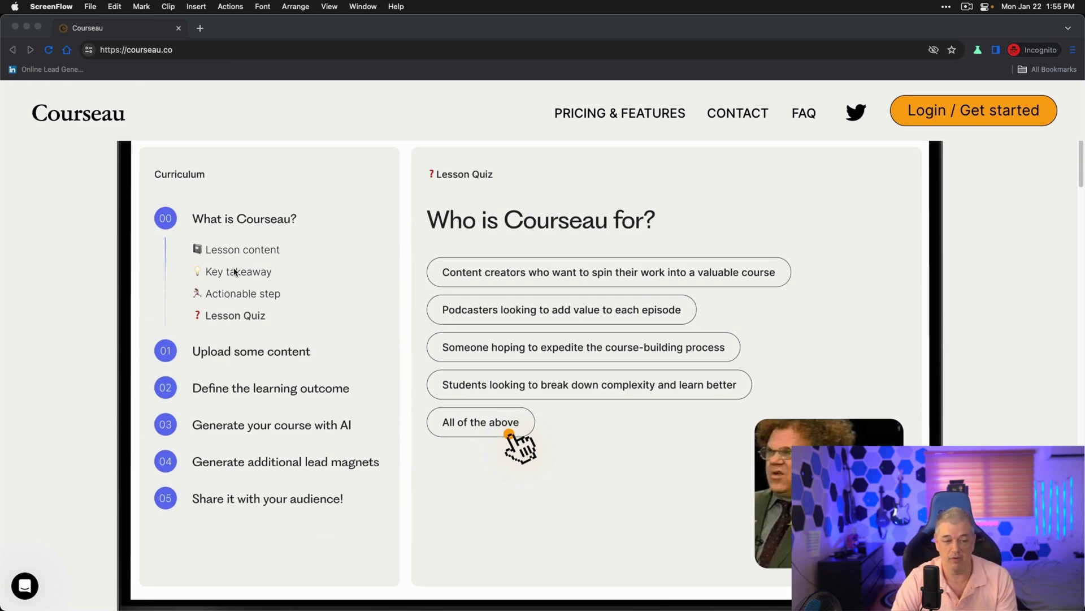
scroll(236, 271, down, 7)
scroll(235, 271, down, 3)
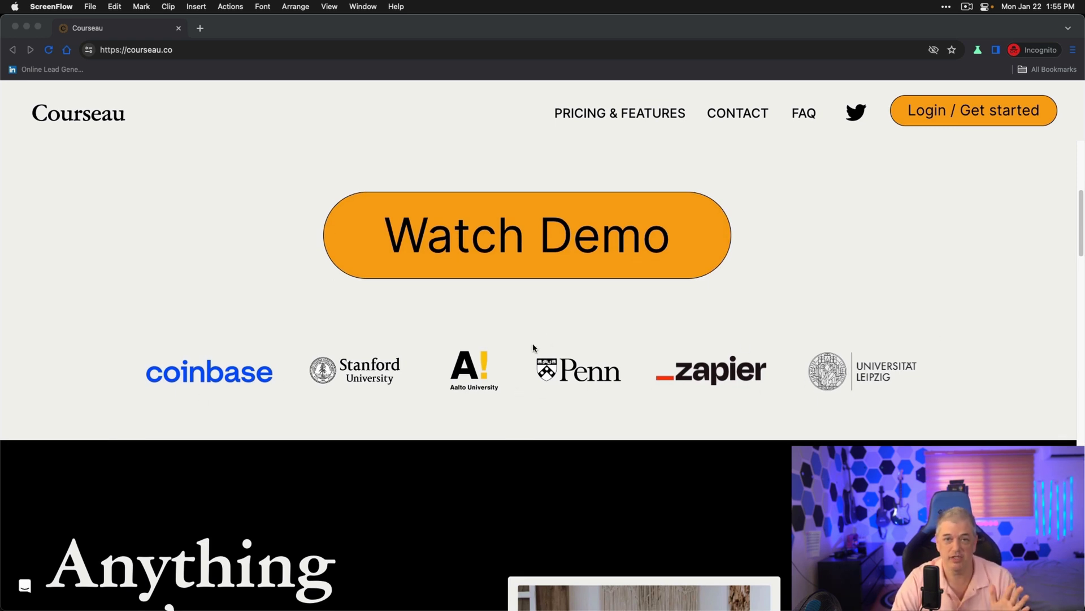
scroll(474, 349, down, 8)
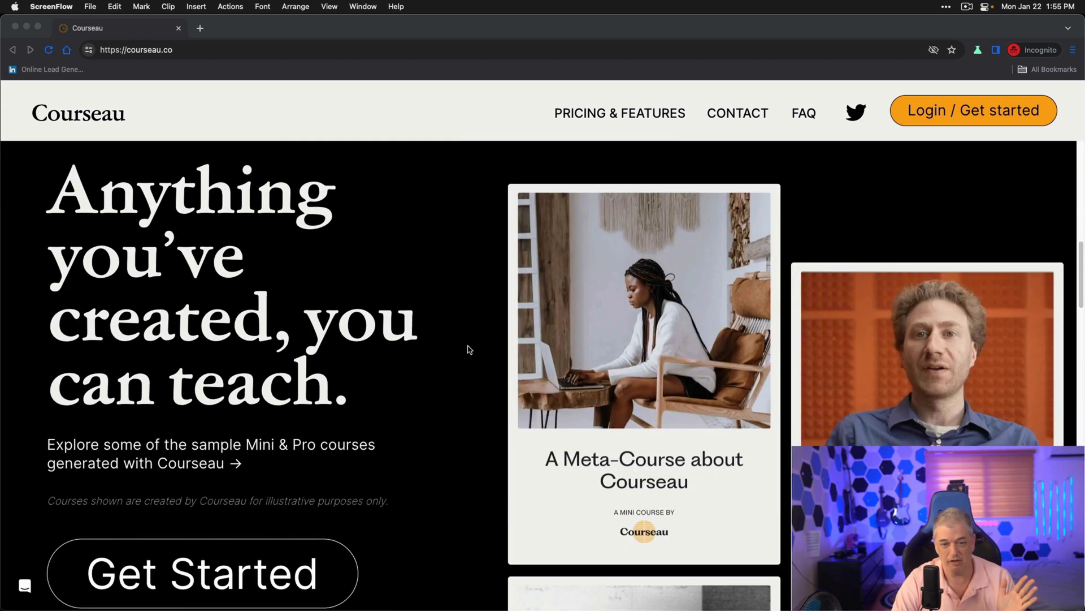
scroll(468, 349, down, 10)
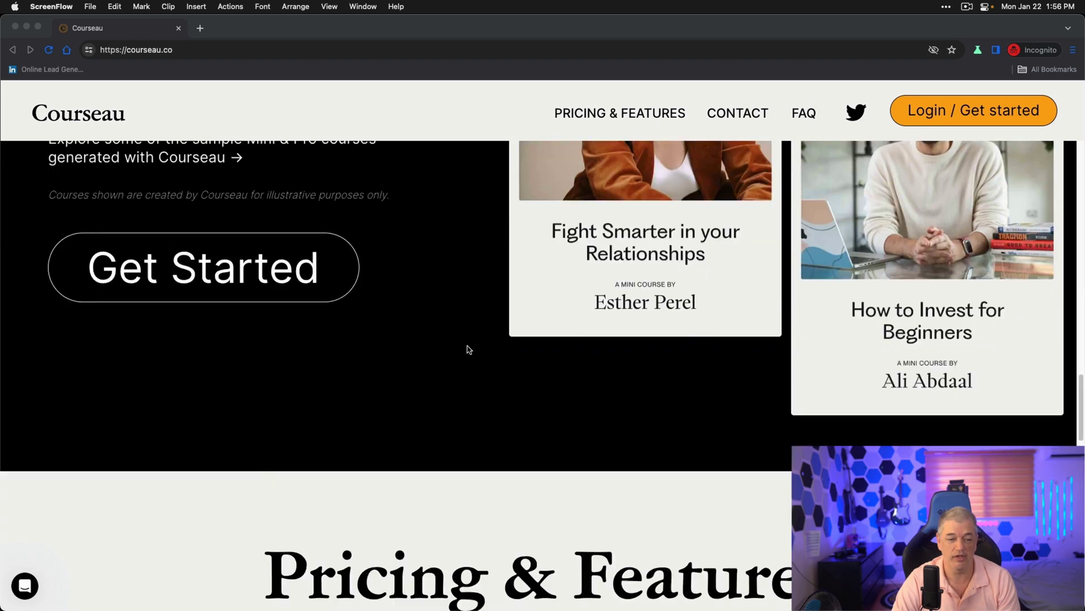
scroll(316, 369, down, 4)
scroll(360, 418, down, 4)
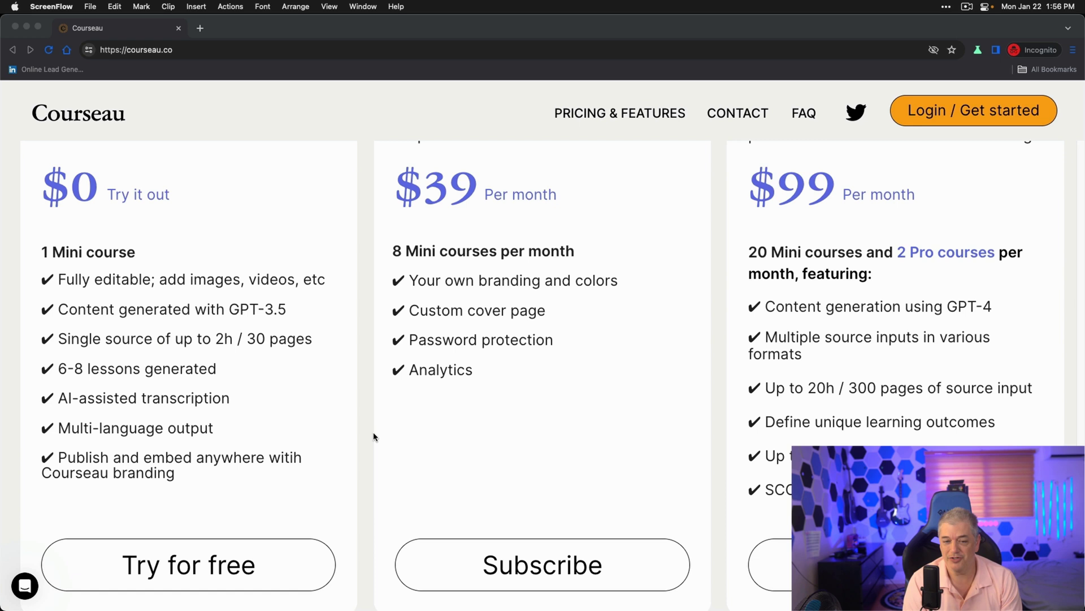
Step: Highlight the '8 Mini courses per month' plan limit, then browse further down the homepage
click(390, 254)
drag(574, 253, 391, 252)
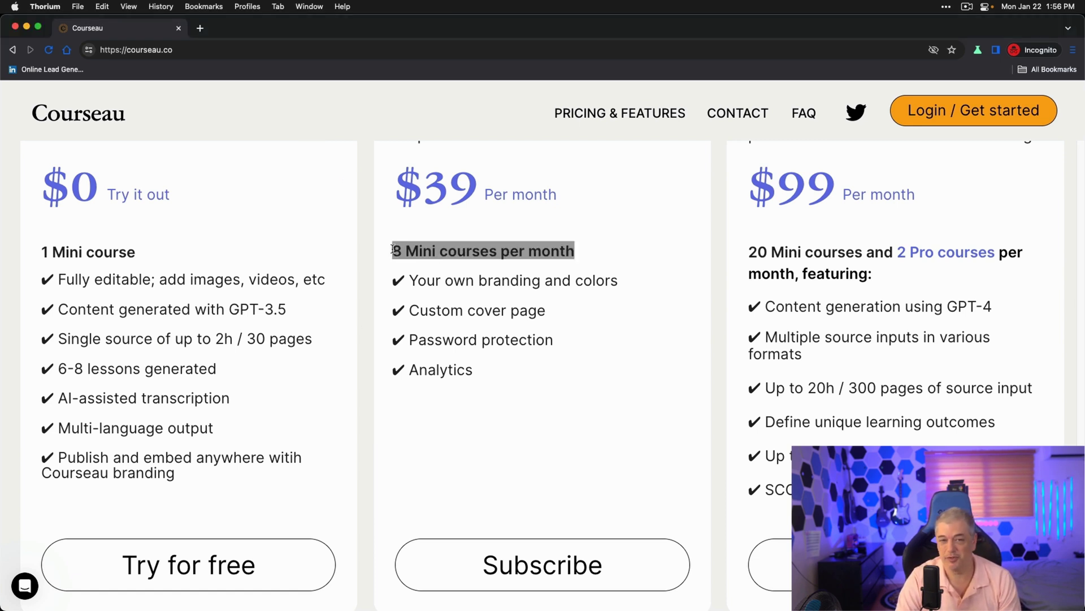
click(363, 240)
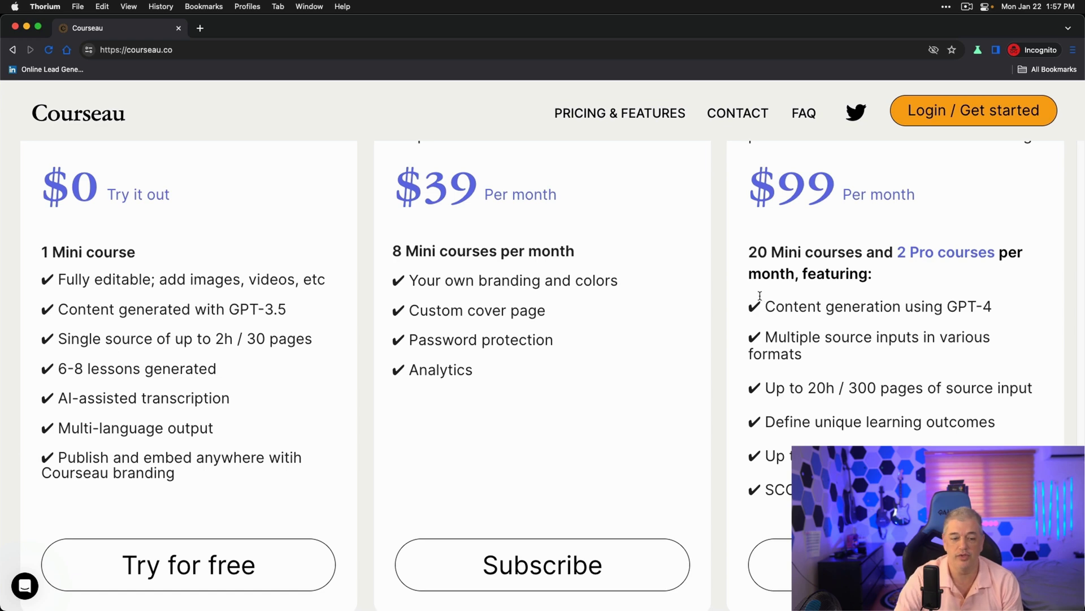
scroll(727, 316, down, 5)
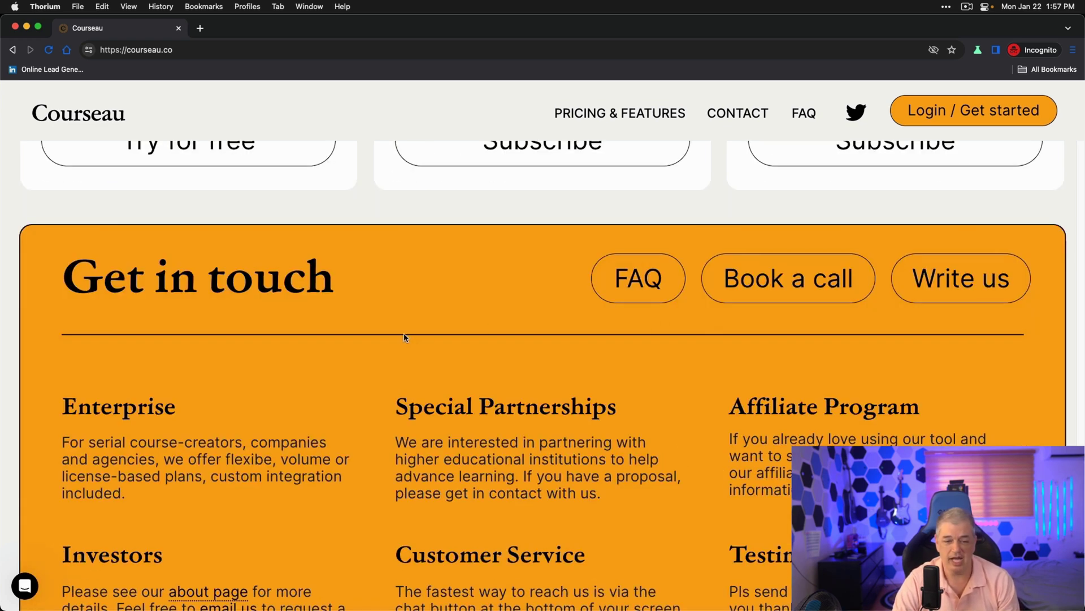
scroll(404, 337, up, 20)
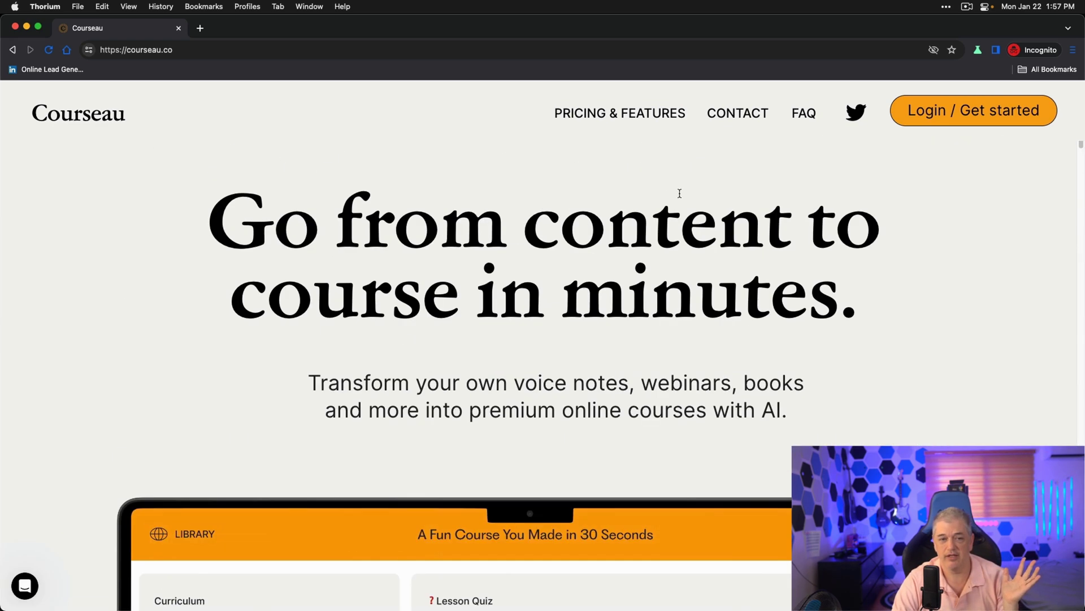
scroll(501, 276, down, 10)
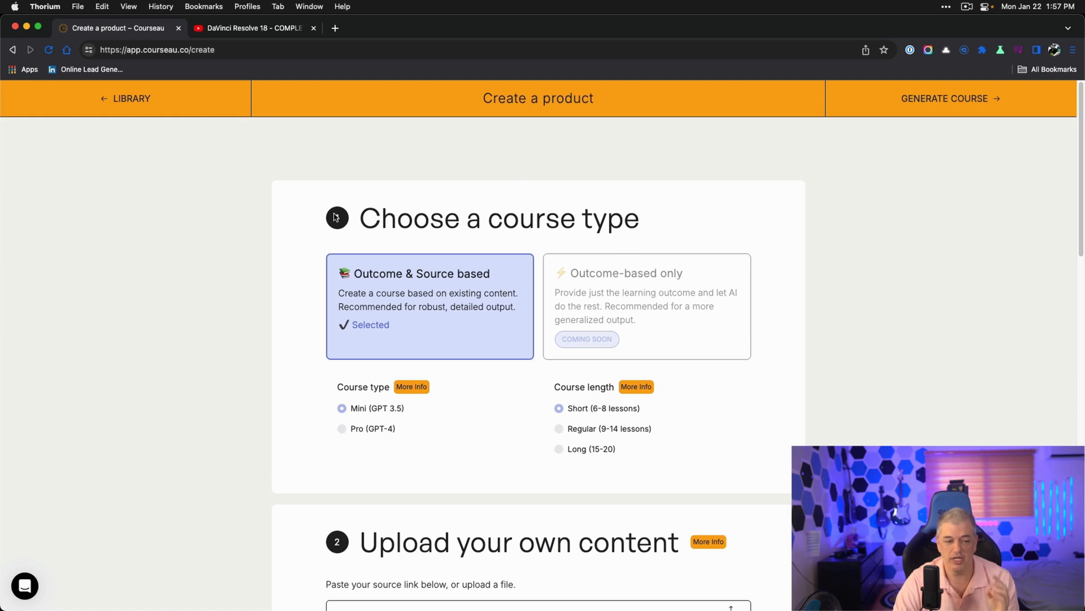
Step: Scroll the Create a product form to Upload your own content, which accepts webpages, PDFs, Word, audio, video and YouTube
scroll(249, 387, down, 1)
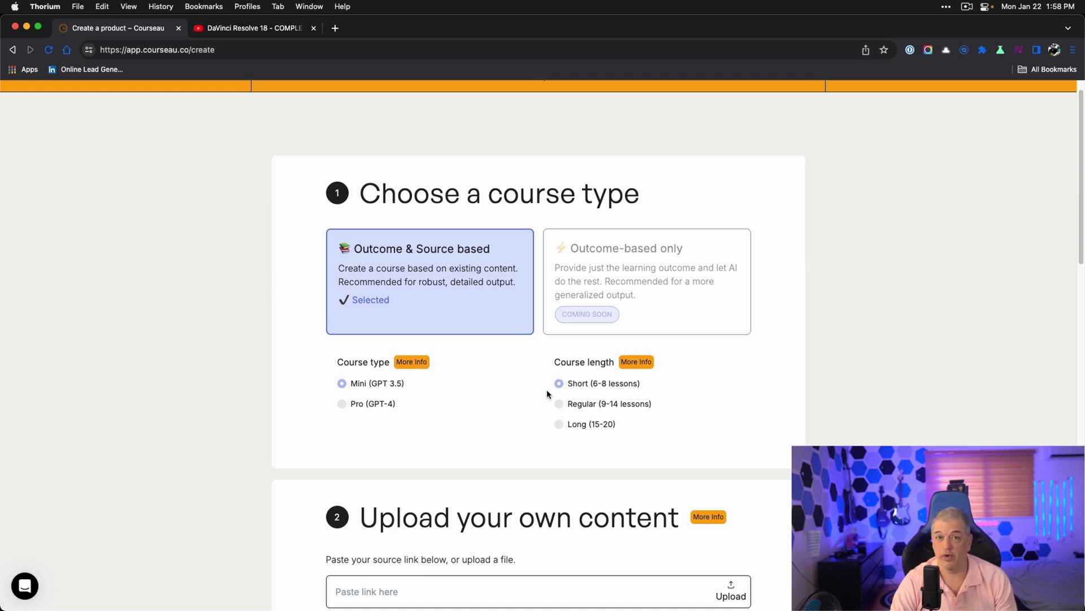
scroll(559, 424, down, 5)
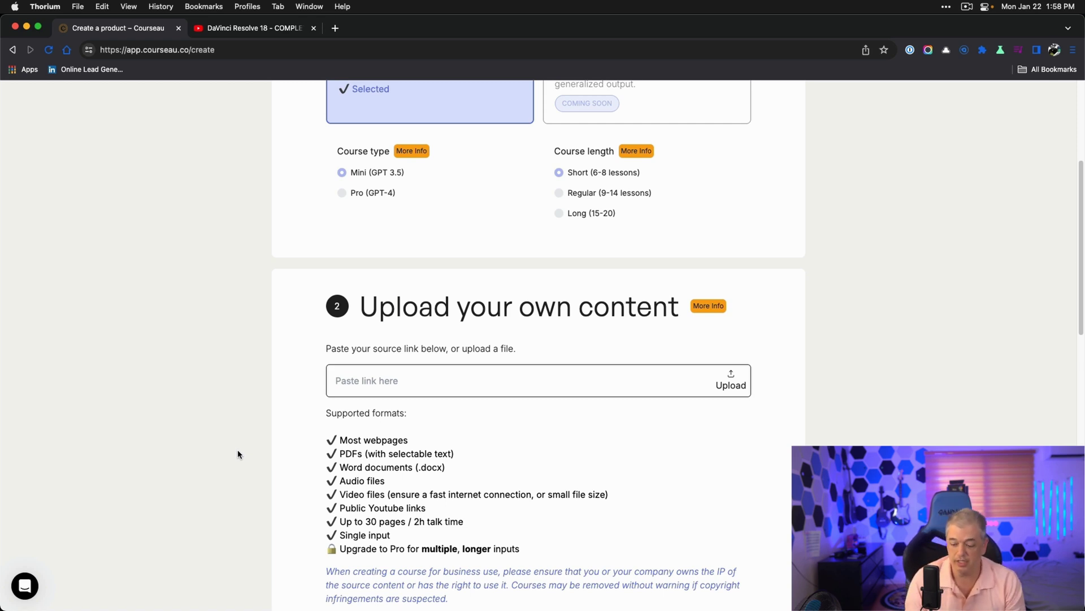
Step: Copy the DaVinci Resolve 18 tutorial's YouTube link and add it as Courseau source content
click(246, 31)
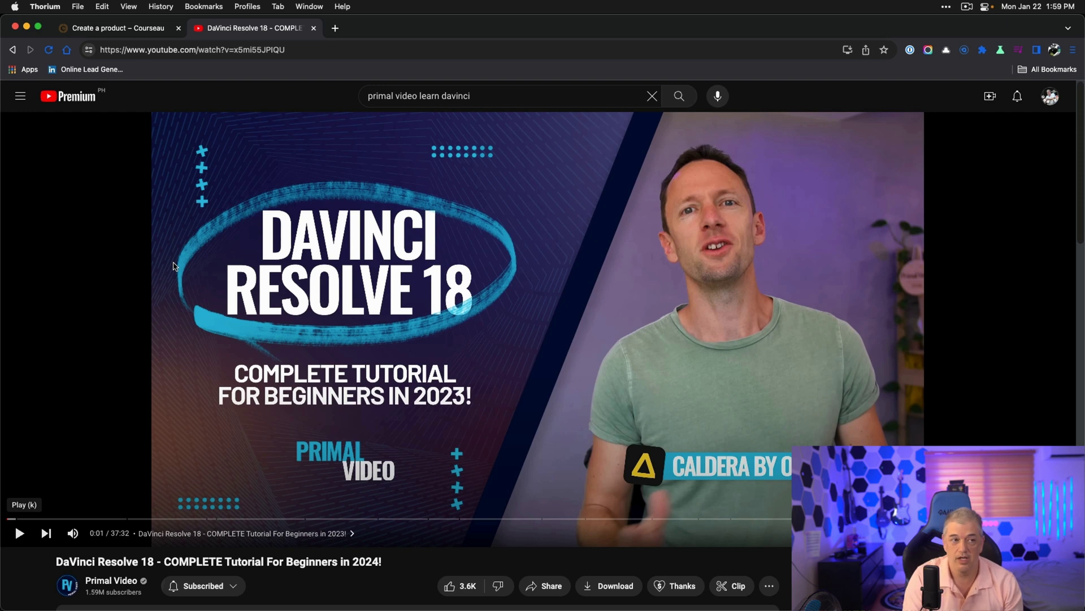
click(216, 54)
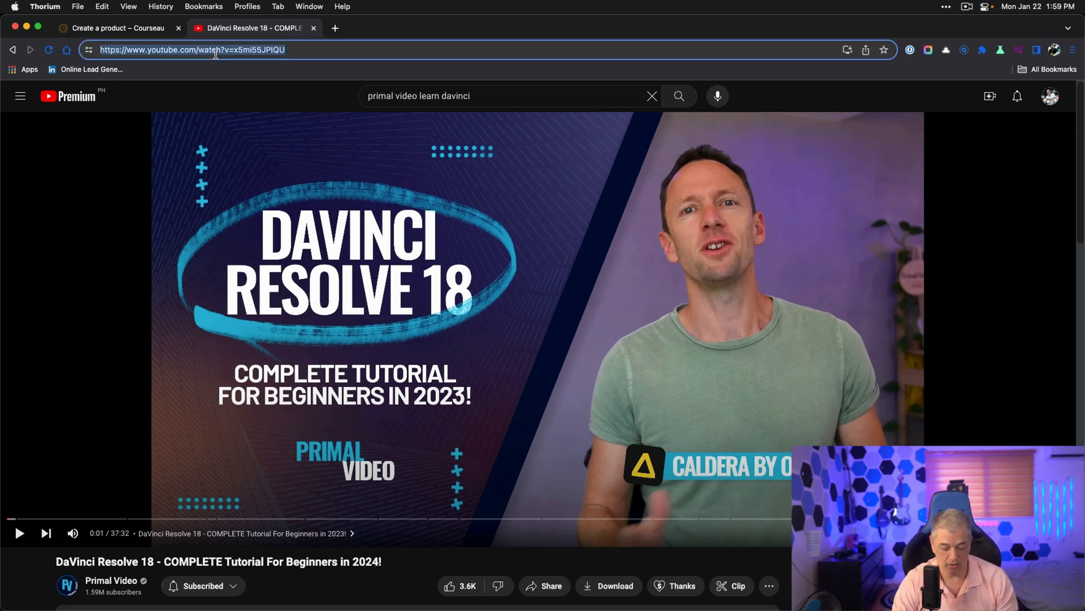
key(super+c)
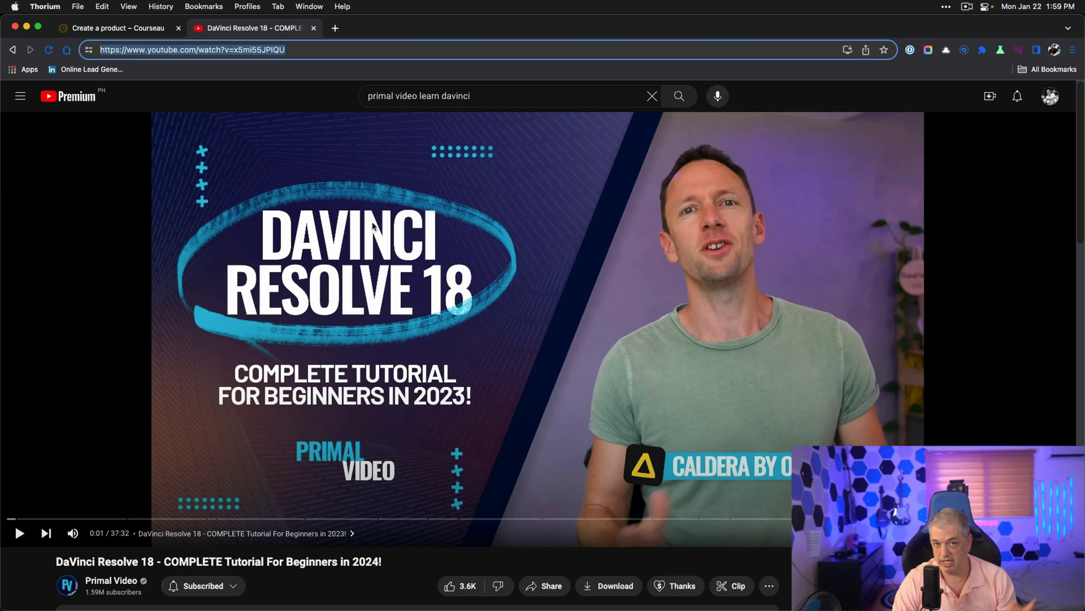
click(140, 32)
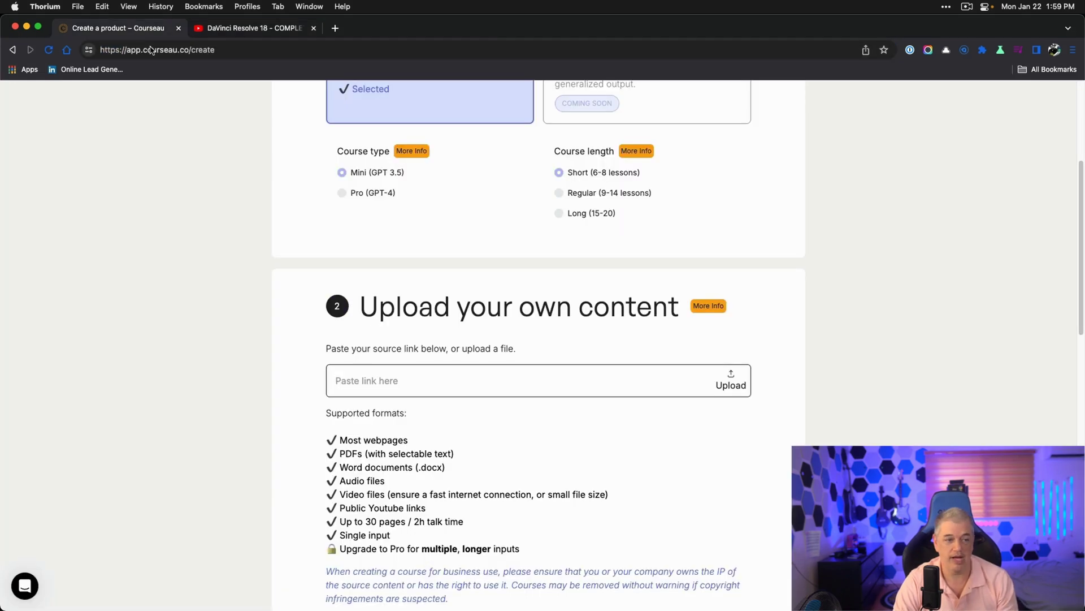
click(456, 384)
key(super+v)
scroll(509, 396, down, 1)
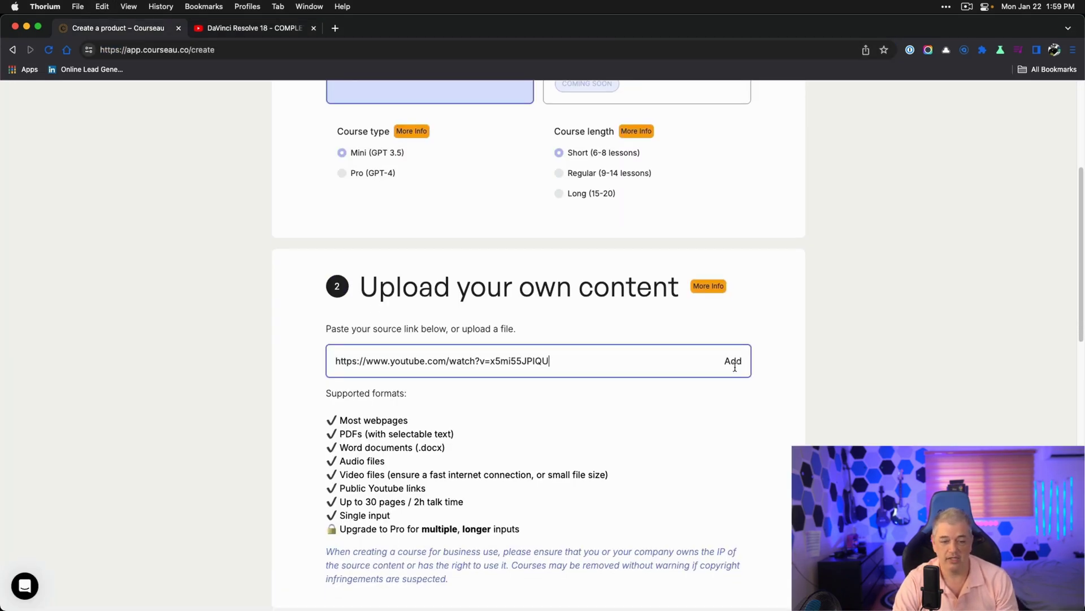
click(733, 362)
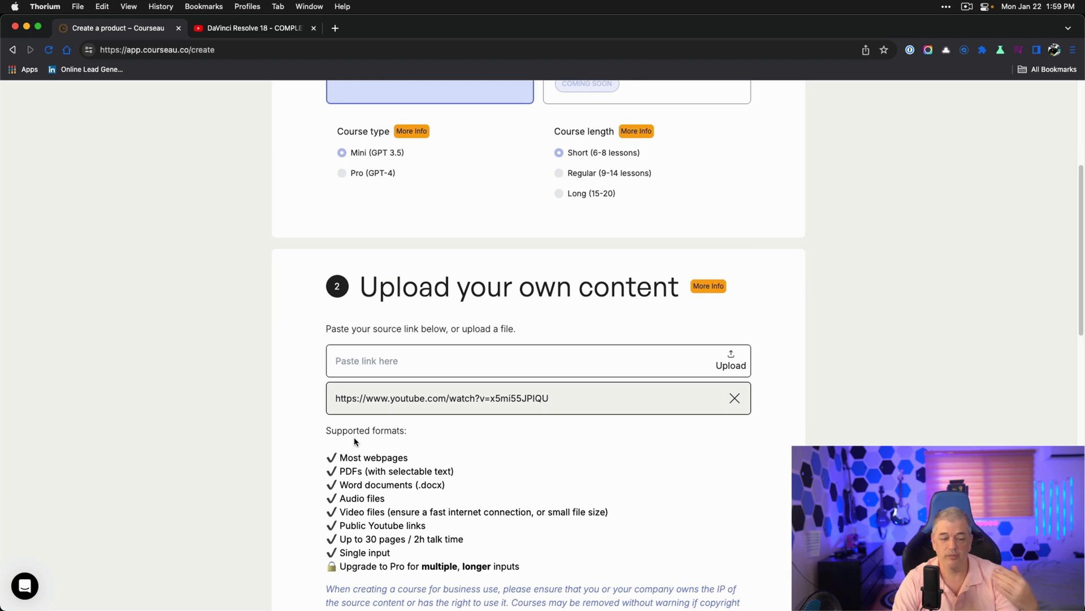
Step: Copy the tutorial's YouTube link again and return to the Courseau create page
click(257, 31)
key(super+c)
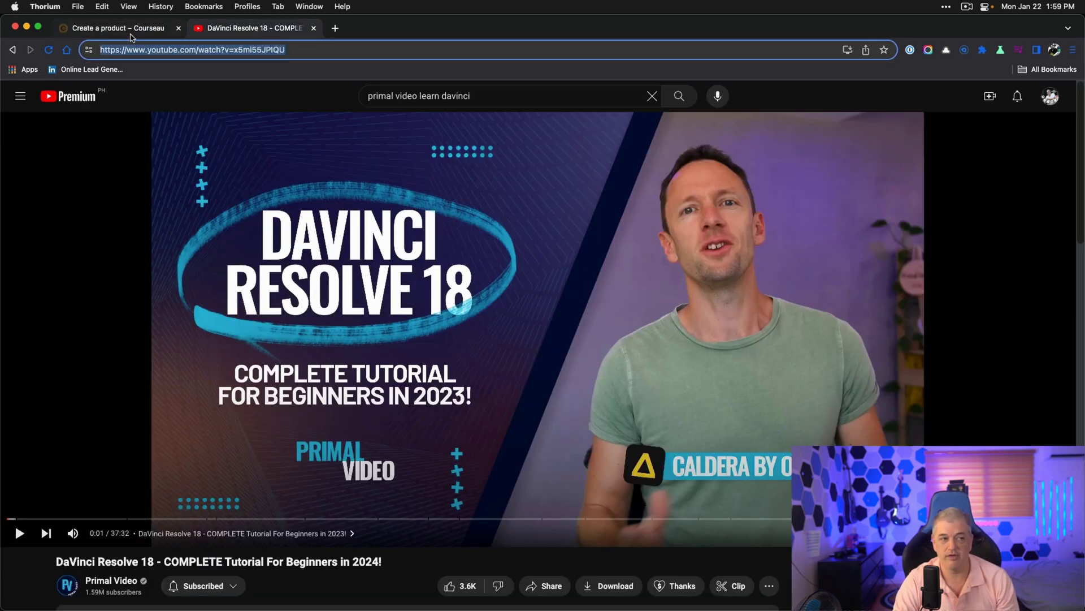
click(131, 34)
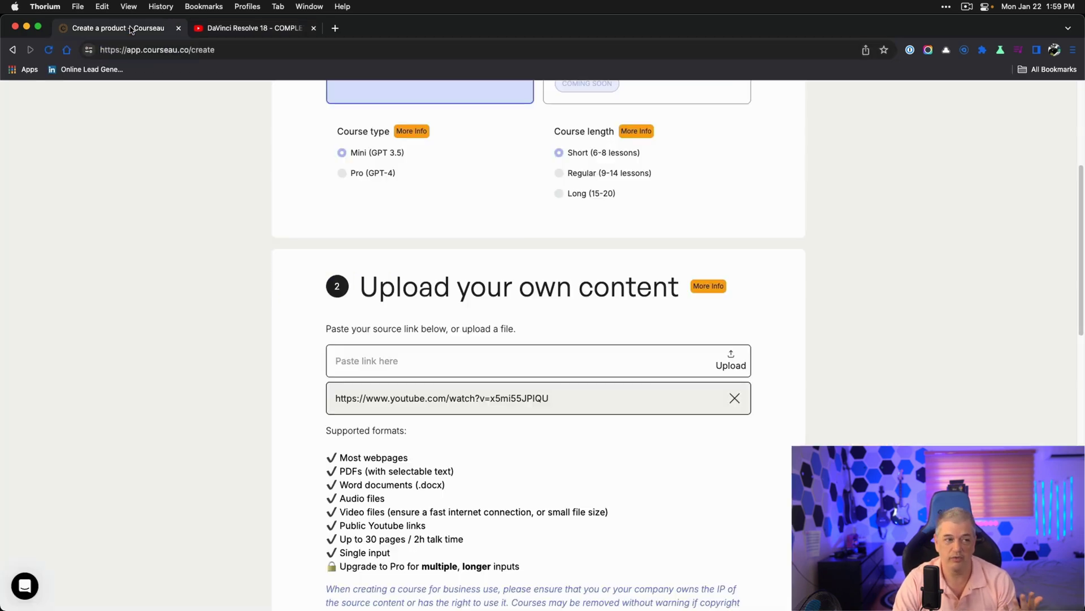
Step: Scroll past Customize Branding, keeping accent #657AE7 and background #DCE2FF, and submit the form
scroll(260, 301, down, 6)
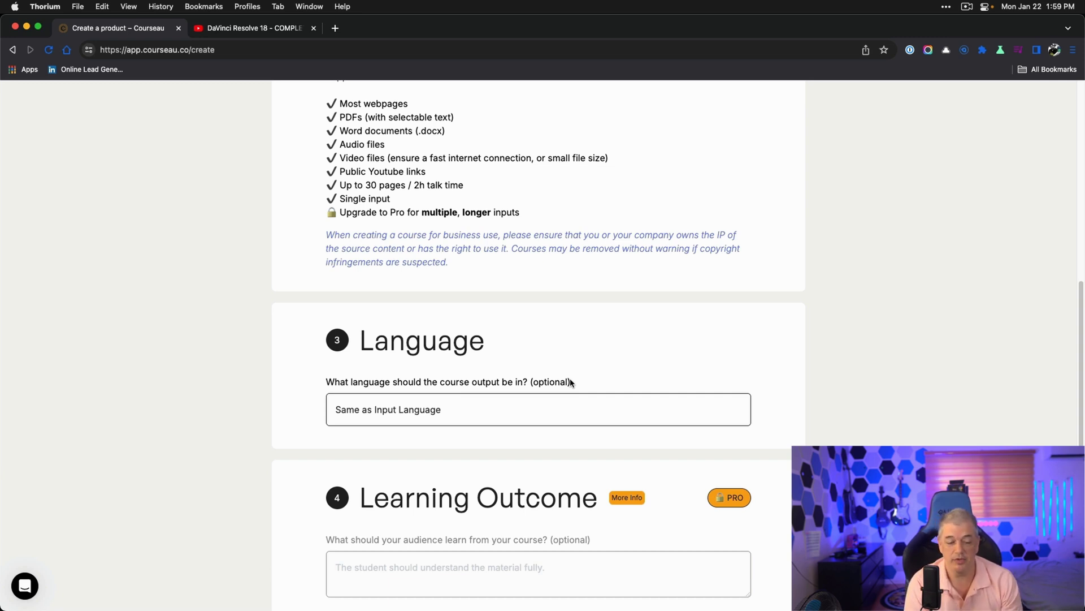
scroll(570, 382, down, 3)
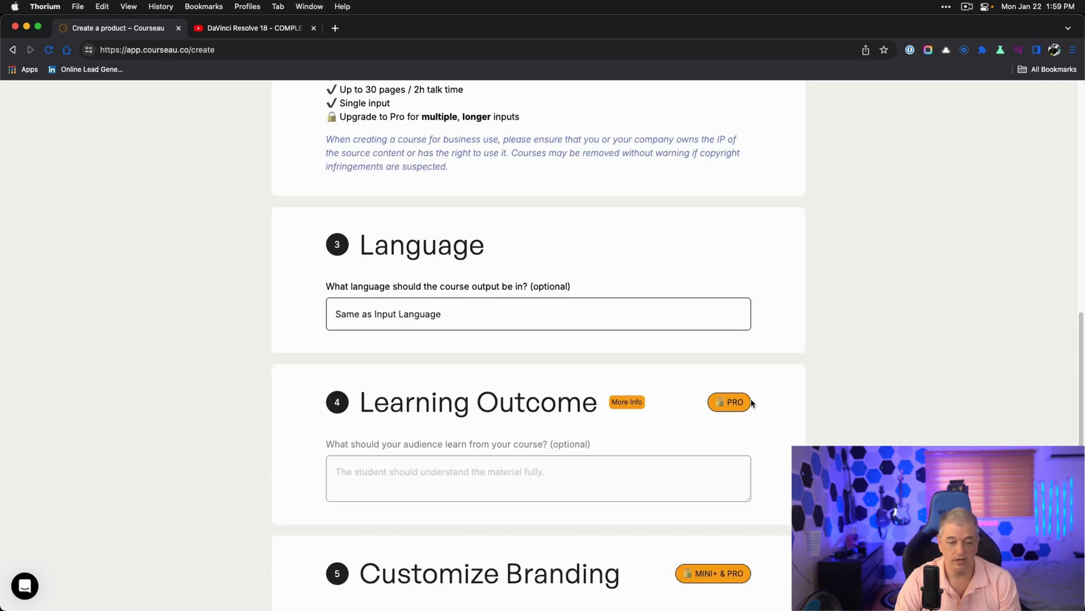
mouse_move(639, 402)
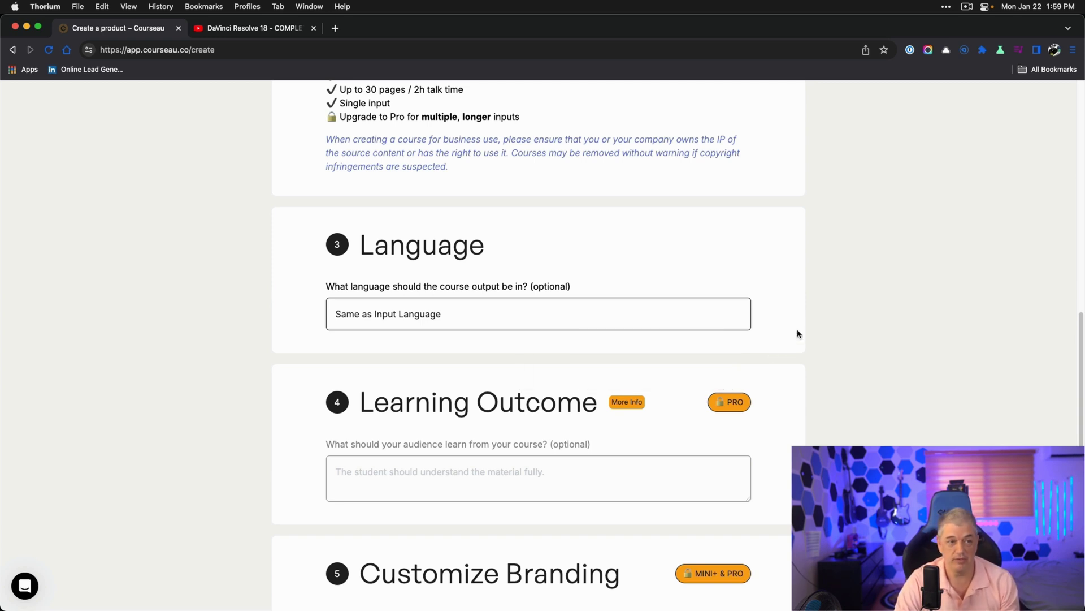
scroll(797, 334, down, 8)
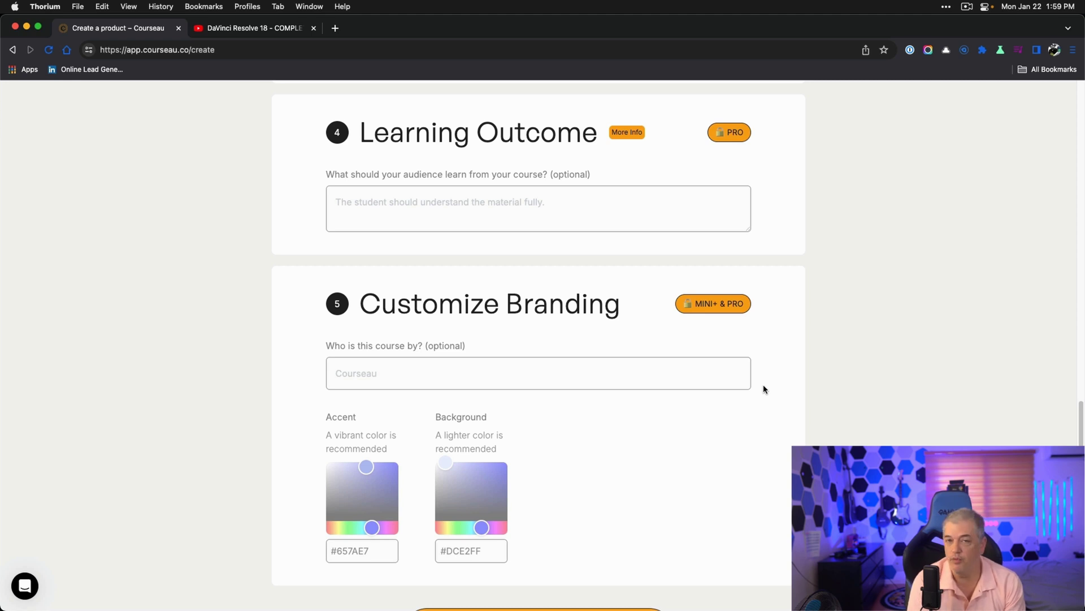
scroll(760, 399, down, 3)
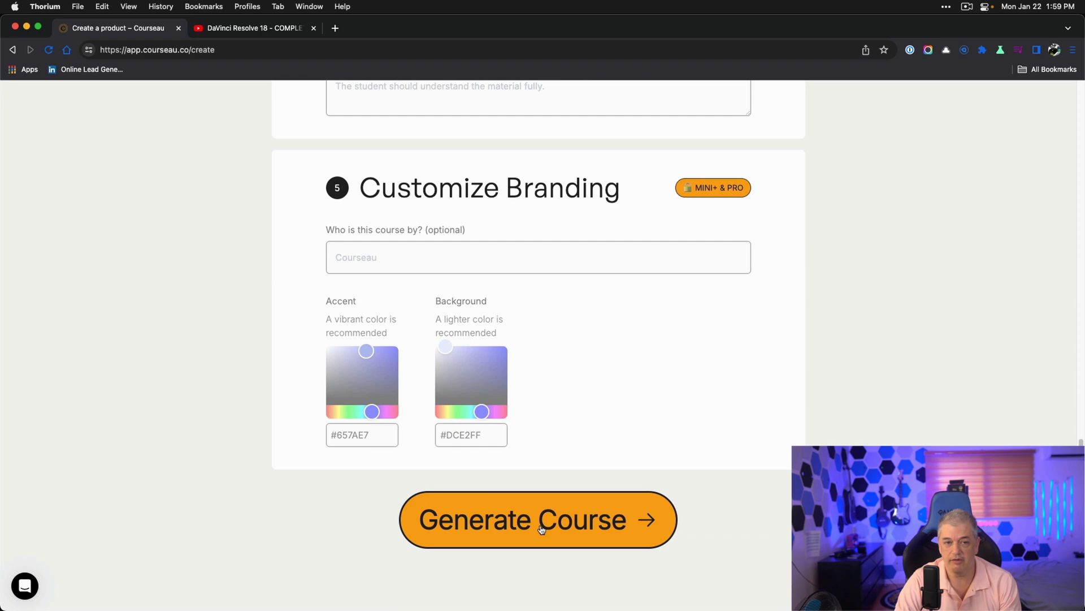
click(541, 528)
scroll(261, 469, down, 8)
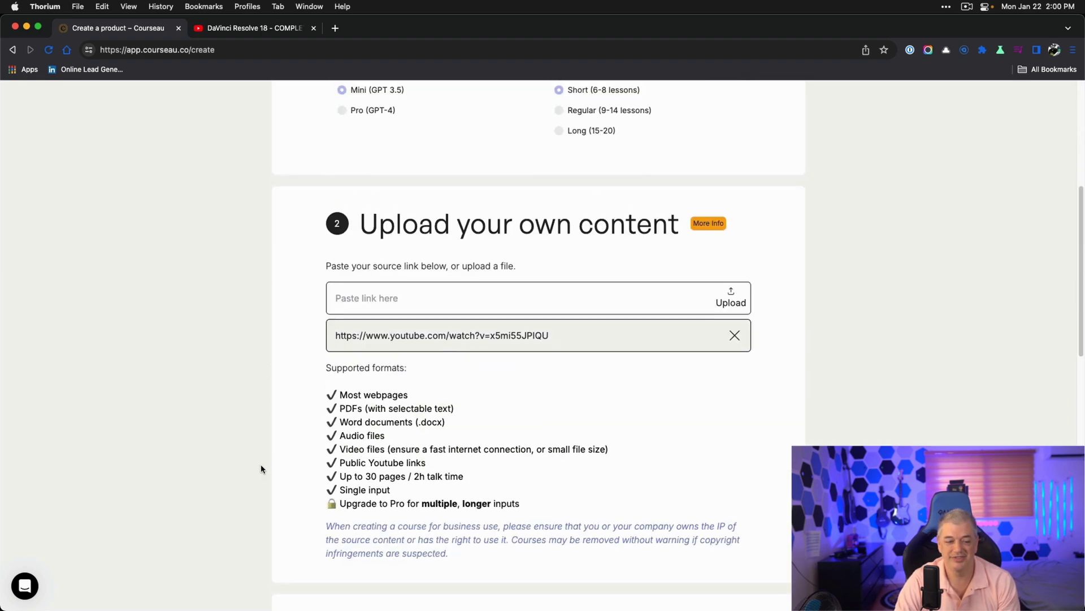
scroll(296, 475, down, 10)
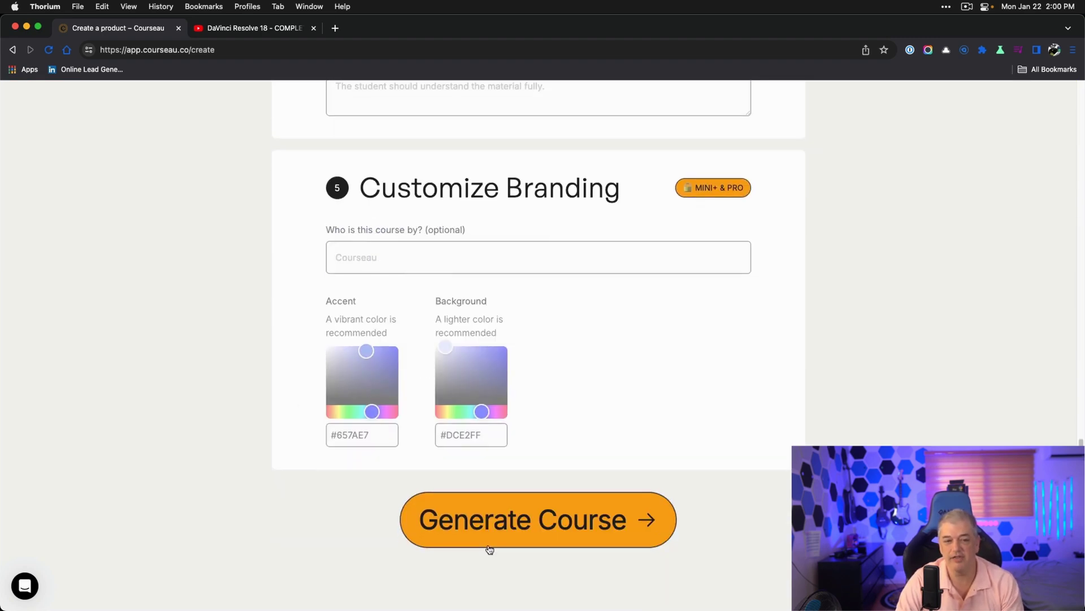
Step: Generate the course and wait for the 'Da Vinci Resolve 18 Video Editing Course' preview to load
click(534, 539)
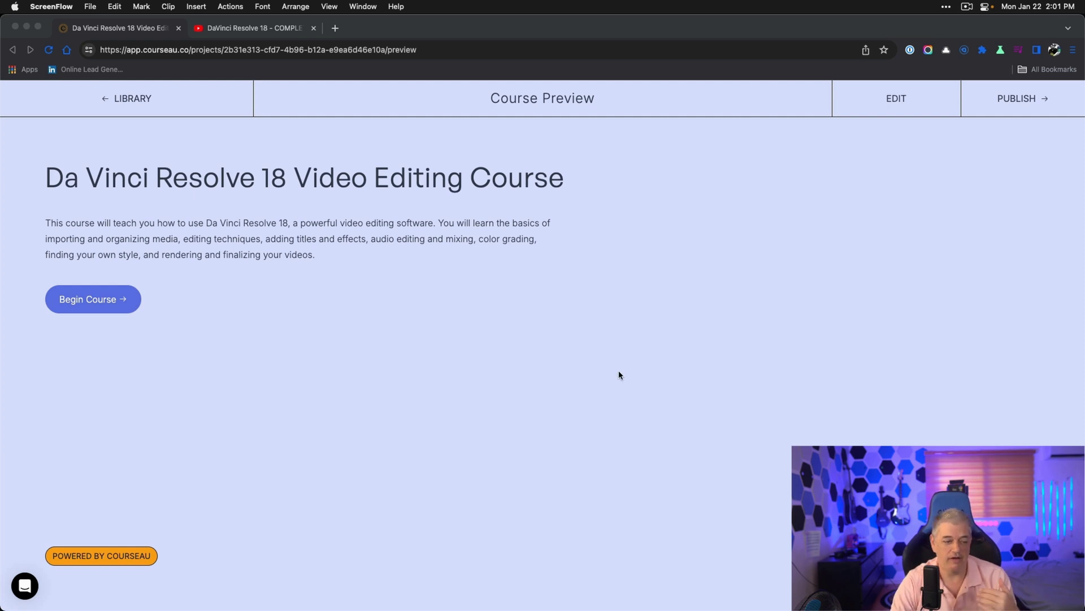
Step: Read through the opening content of the Introduction to Da Vinci Resolve 18 lesson
click(115, 304)
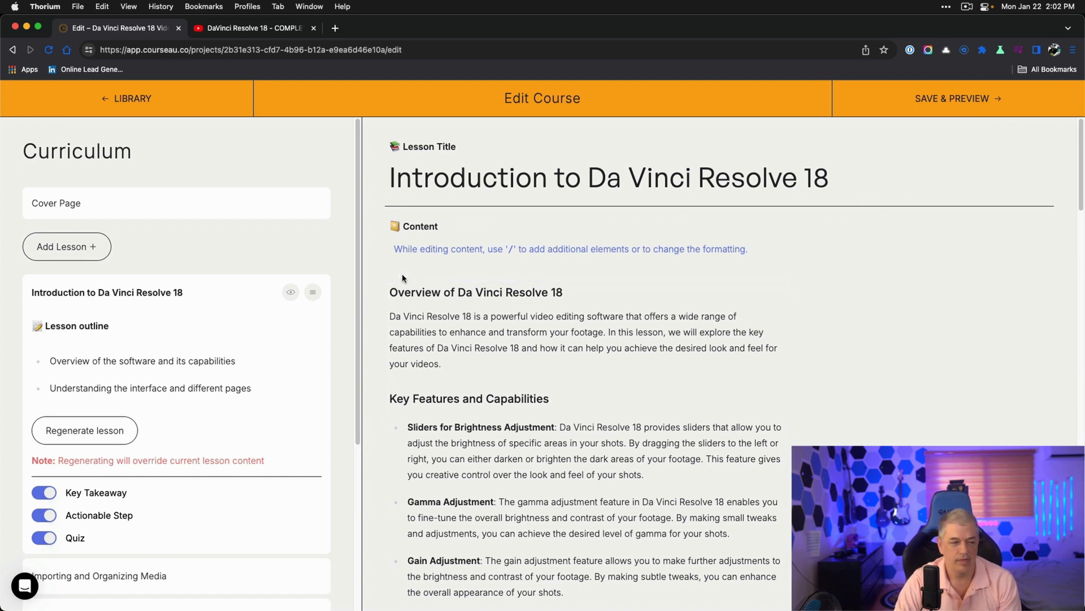
scroll(377, 330, down, 1)
scroll(376, 330, down, 2)
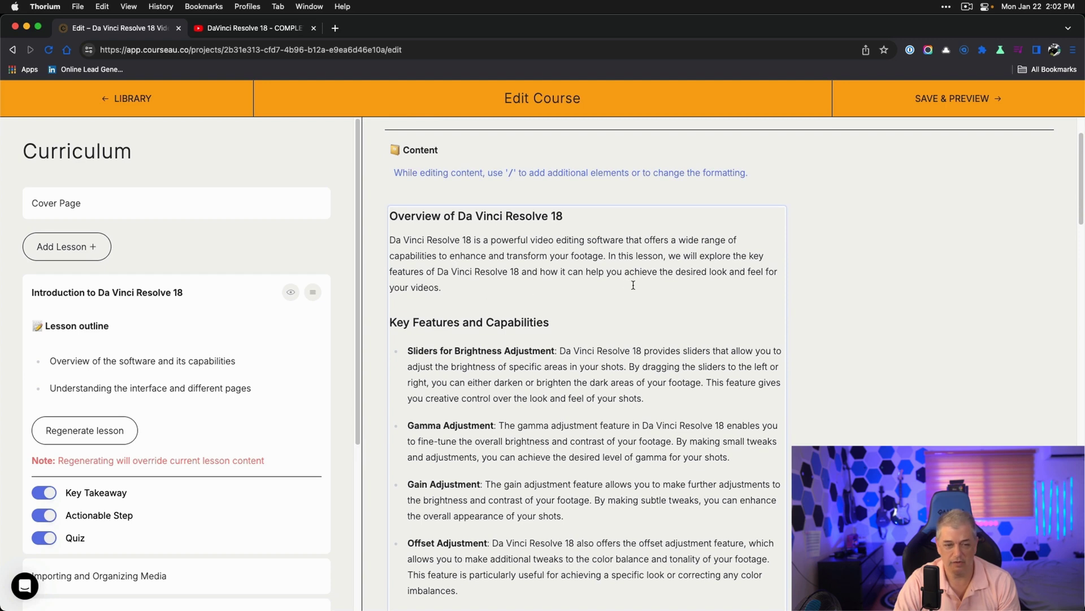
scroll(378, 339, down, 1)
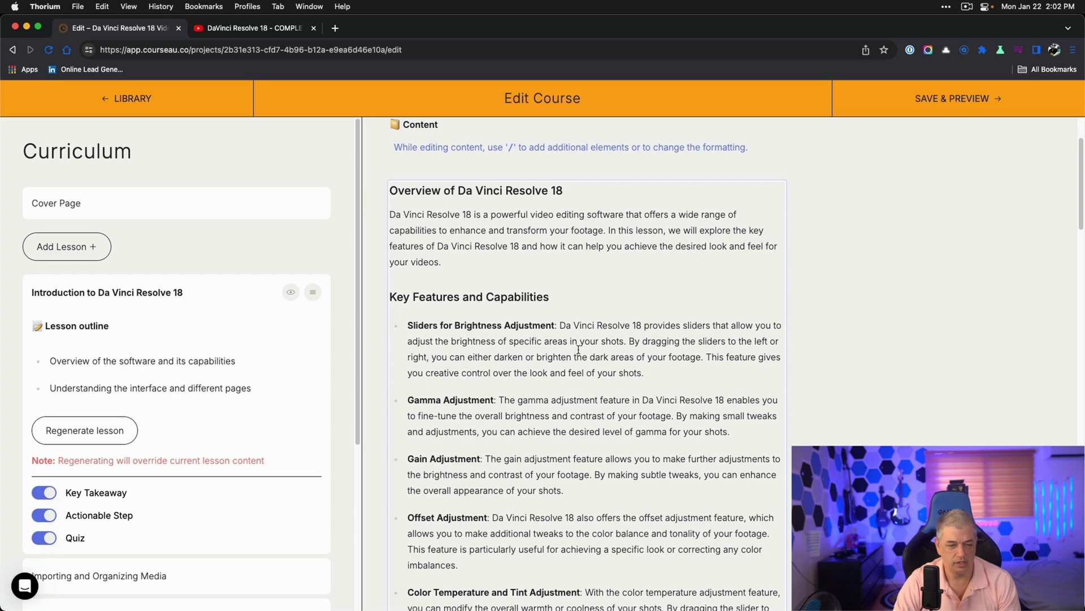
scroll(633, 350, down, 3)
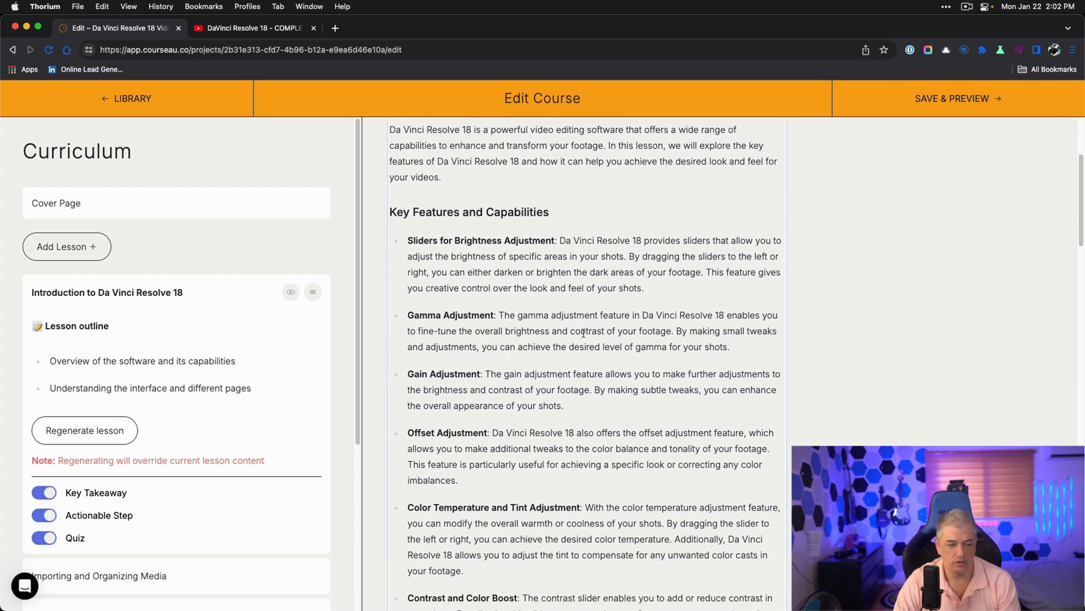
scroll(594, 328, down, 1)
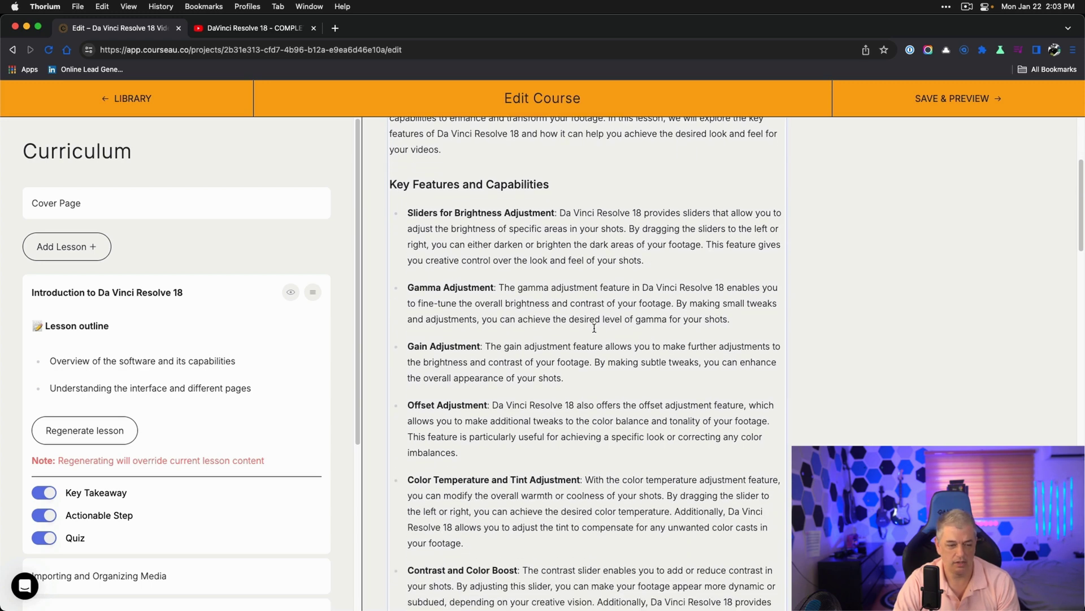
scroll(594, 328, down, 10)
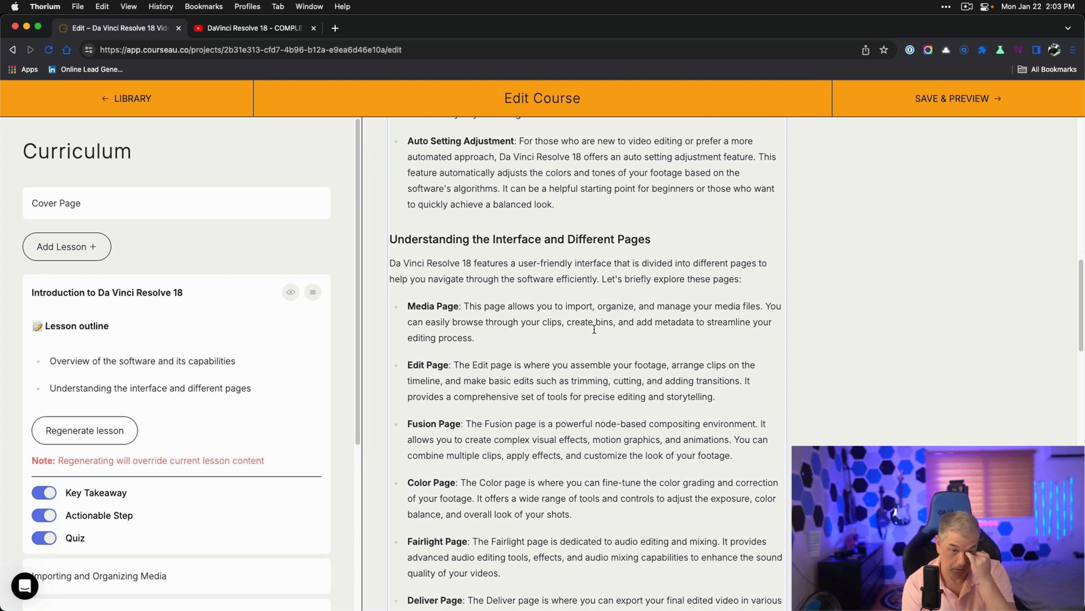
Step: Scroll on through the lesson's key takeaway, example, actionable step and quiz
scroll(594, 329, down, 15)
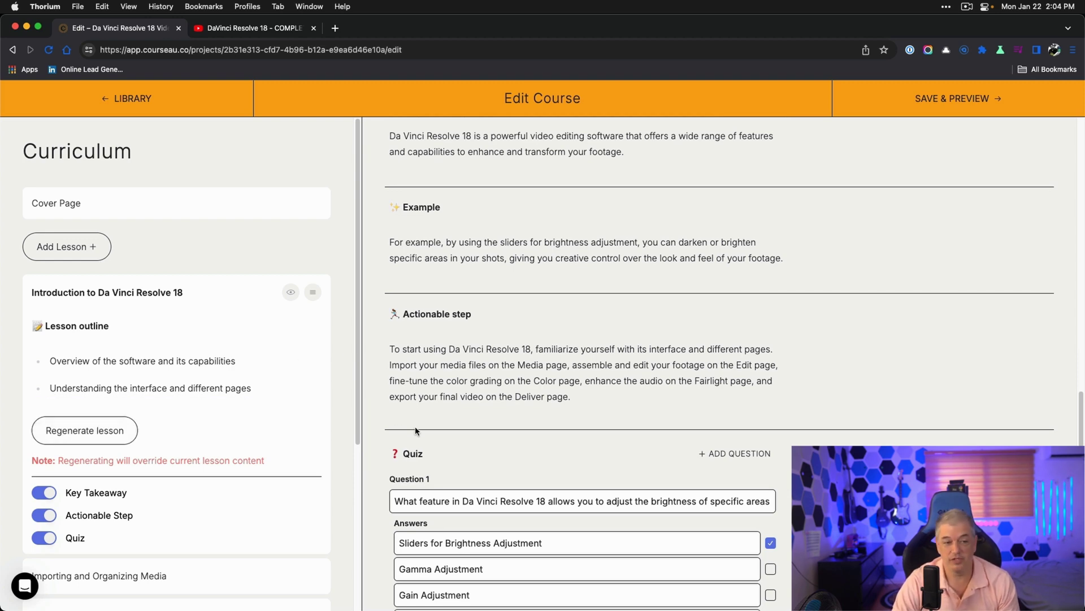
scroll(416, 428, up, 15)
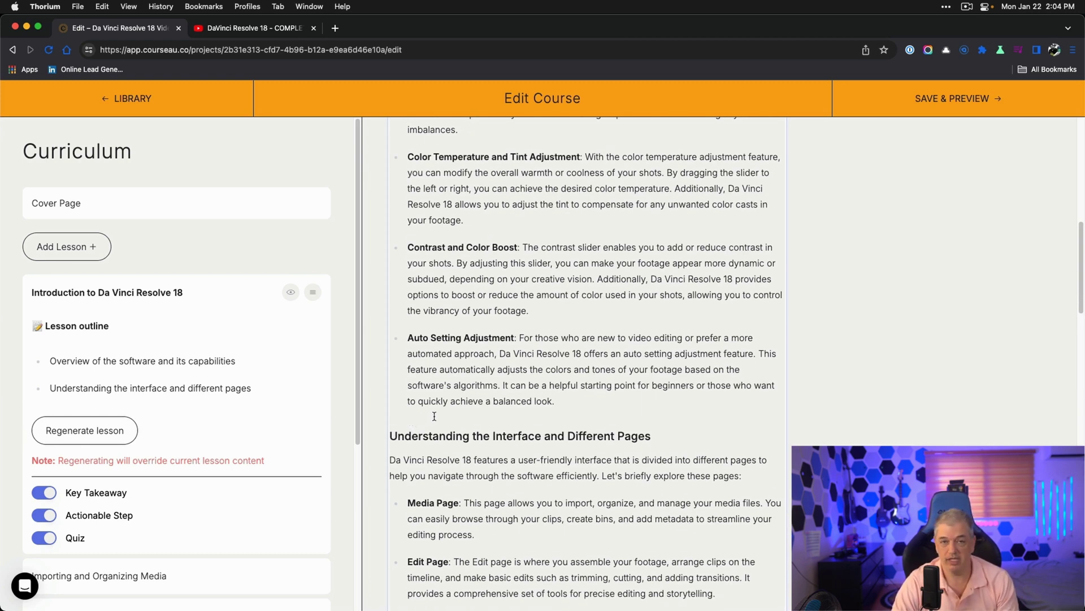
scroll(497, 325, down, 3)
scroll(286, 392, down, 4)
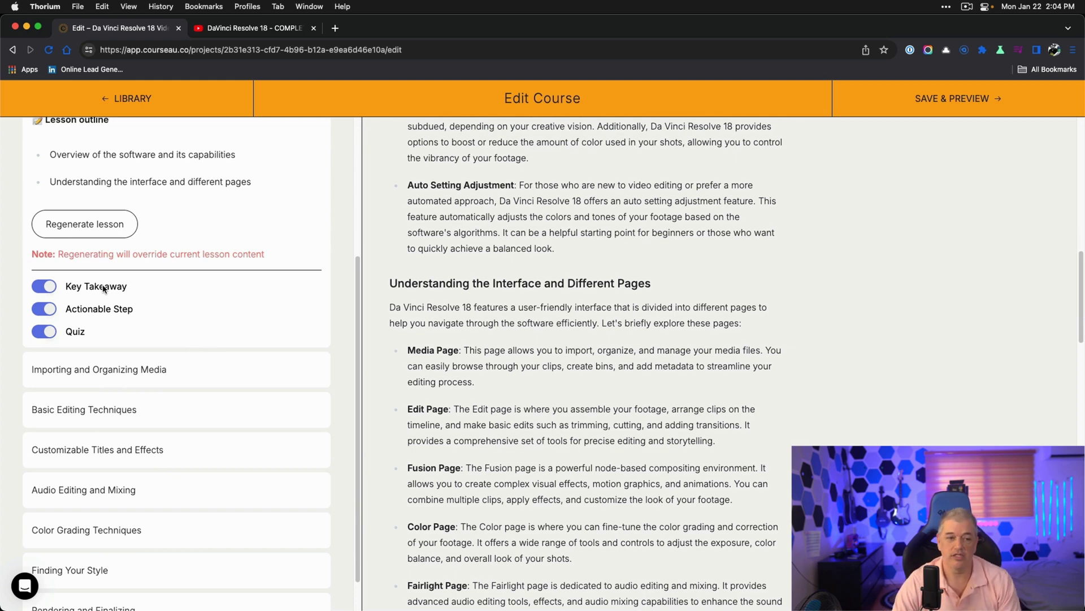
scroll(453, 382, down, 10)
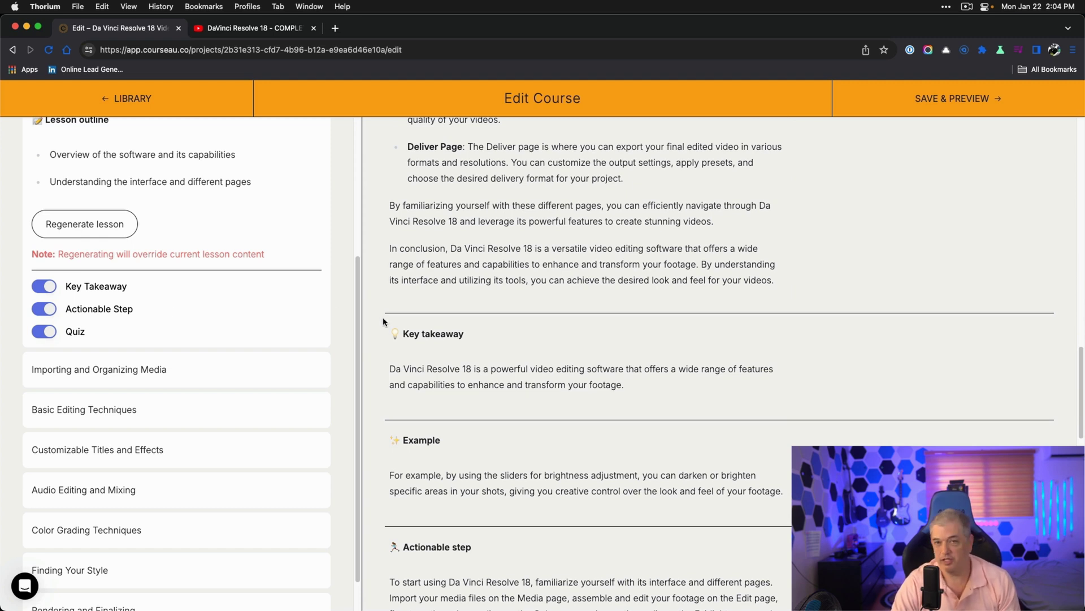
scroll(388, 328, down, 3)
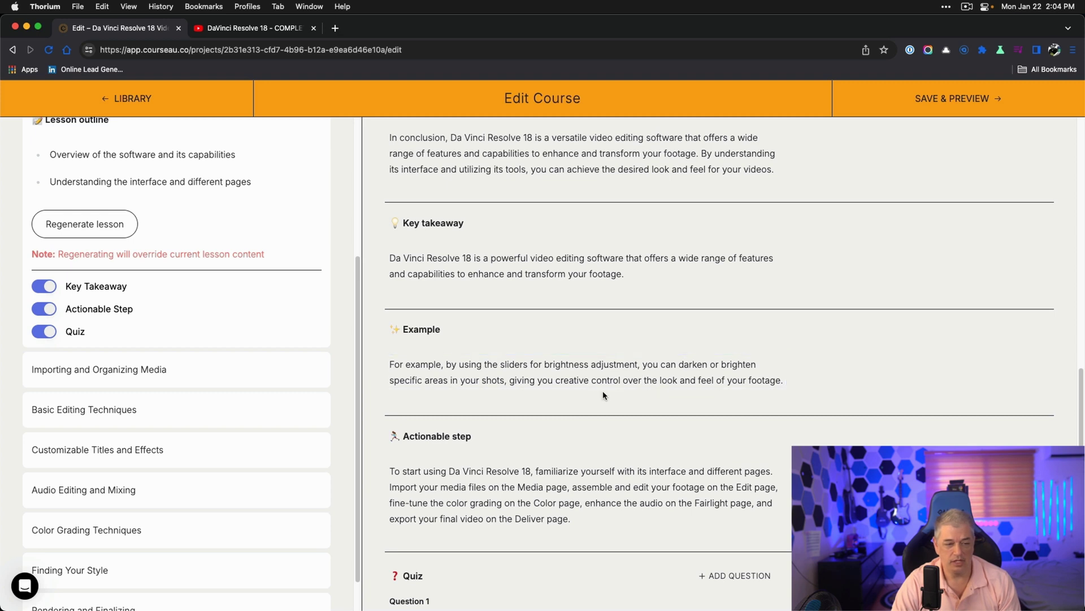
scroll(510, 402, down, 2)
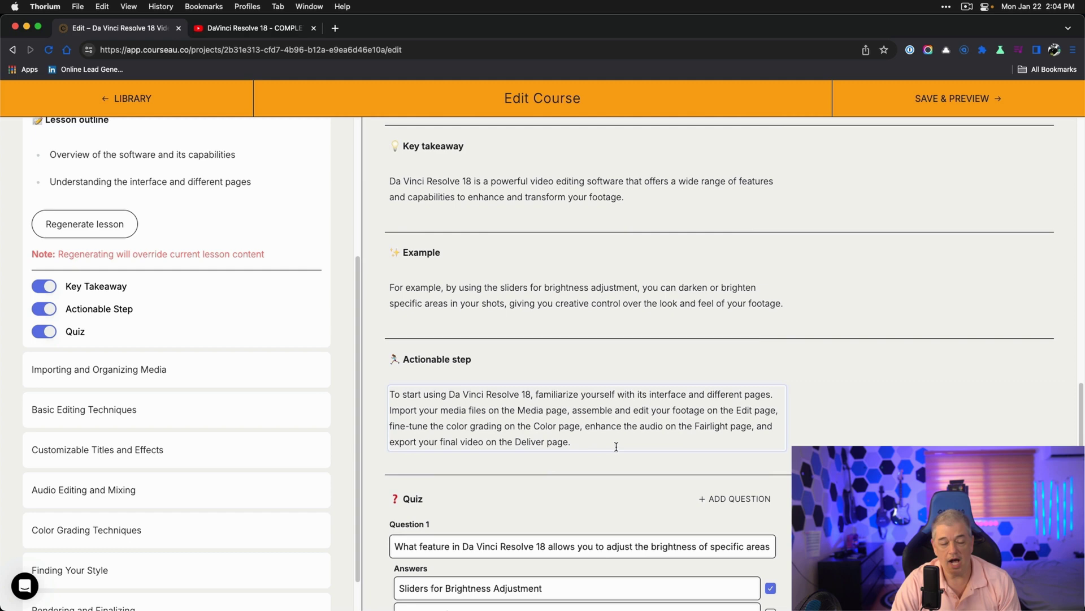
scroll(615, 445, up, 10)
scroll(564, 425, down, 4)
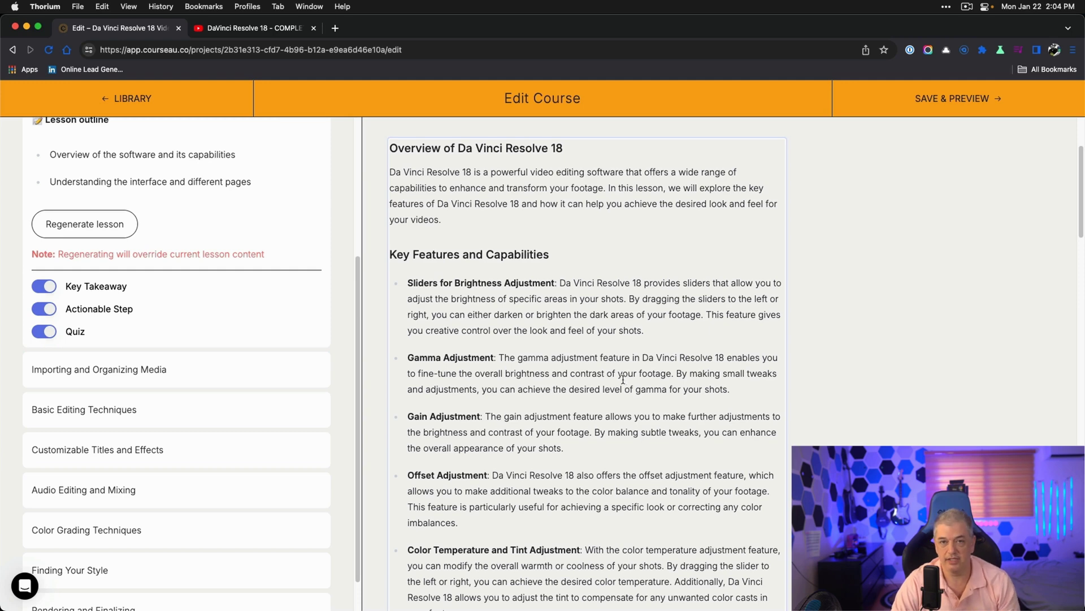
scroll(624, 381, down, 8)
scroll(513, 401, down, 3)
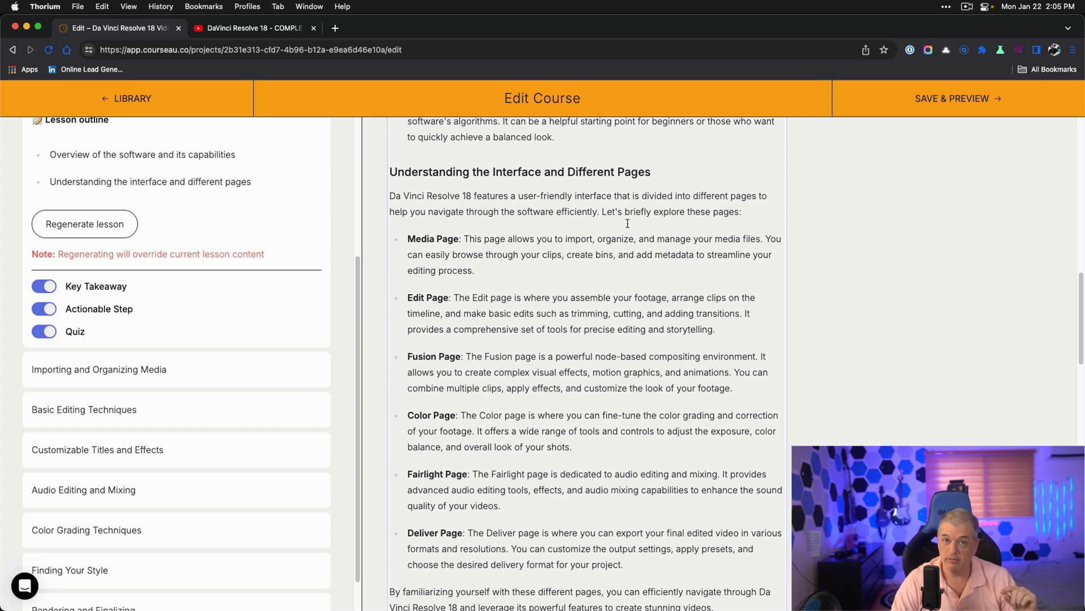
scroll(591, 298, down, 6)
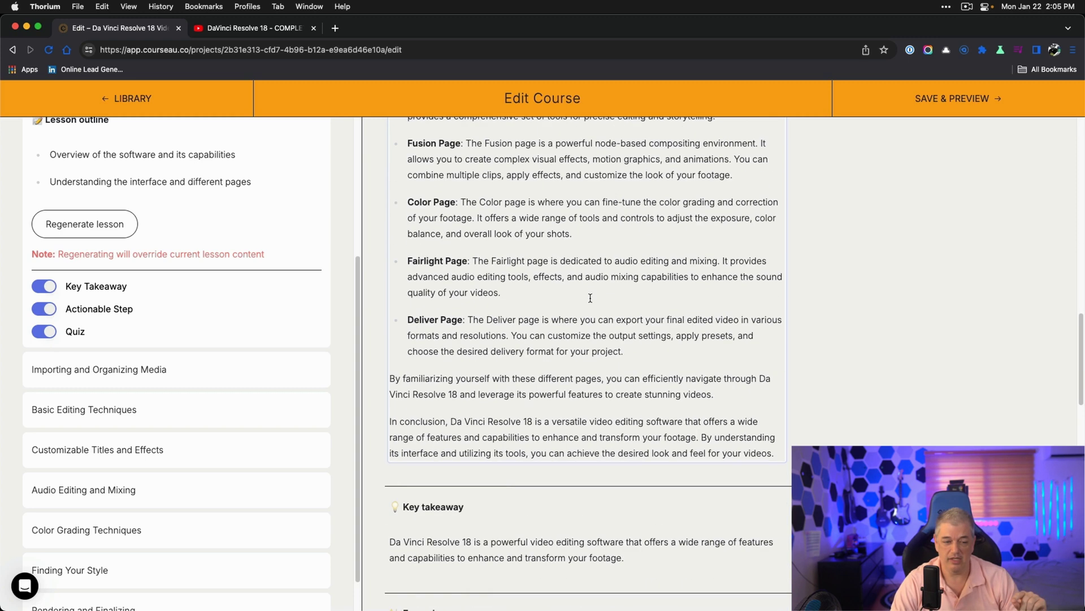
scroll(583, 315, down, 7)
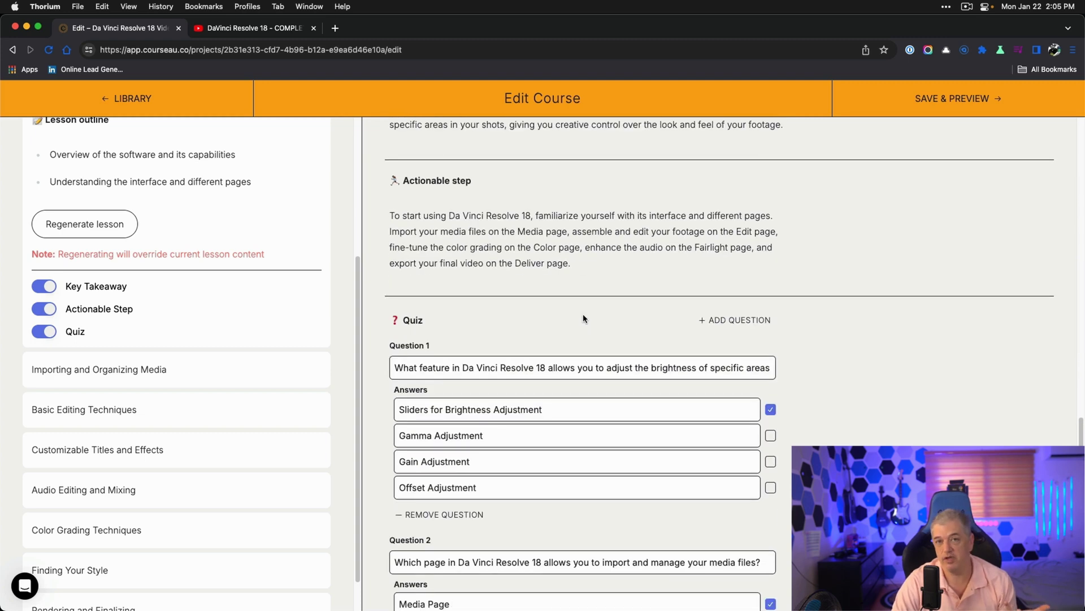
scroll(583, 315, up, 1)
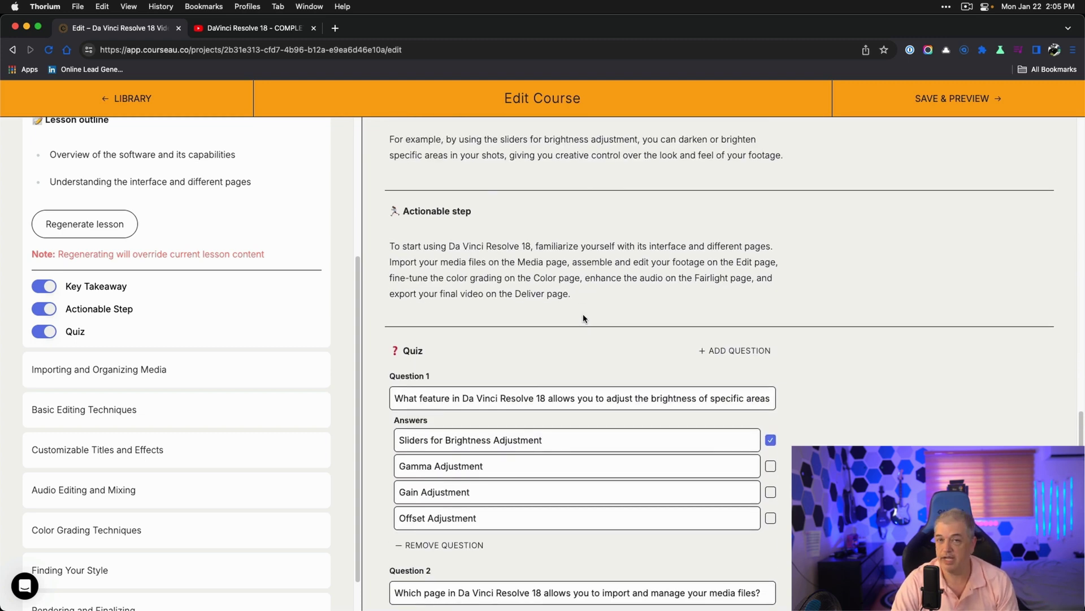
scroll(582, 315, down, 1)
scroll(550, 377, down, 2)
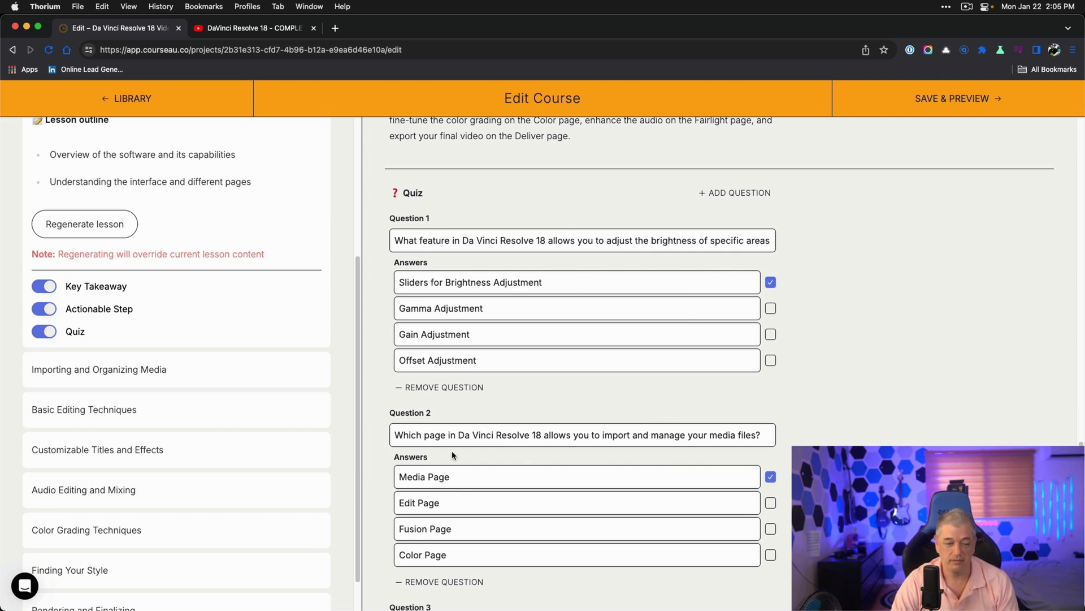
scroll(481, 309, down, 3)
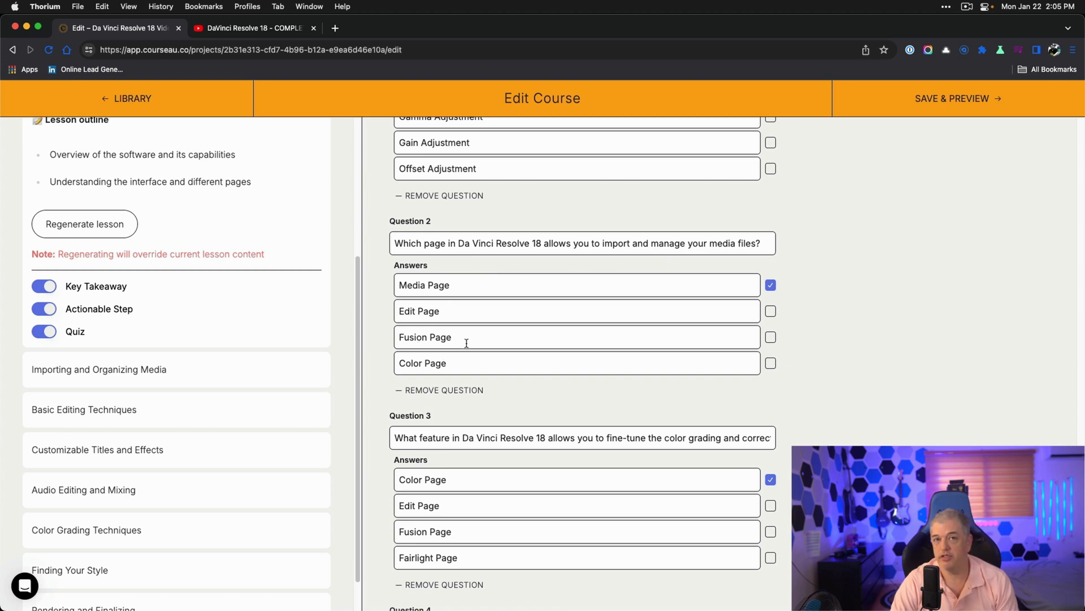
scroll(394, 355, down, 1)
scroll(394, 355, down, 1)
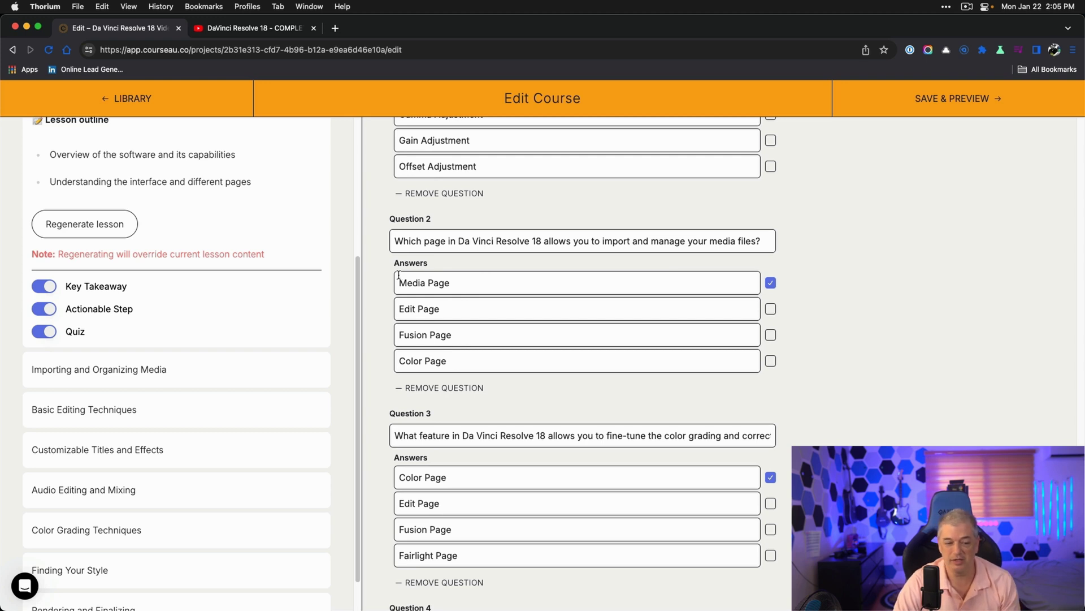
scroll(398, 276, down, 5)
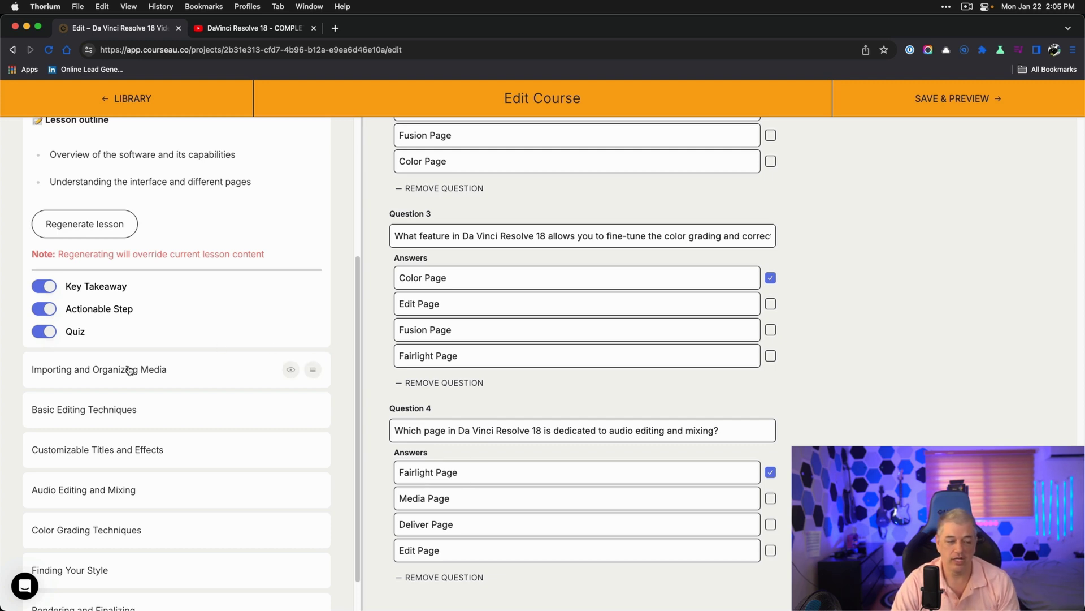
Step: Open the Importing and Organizing Media lesson and scroll through its six actionable steps to the quiz
click(289, 370)
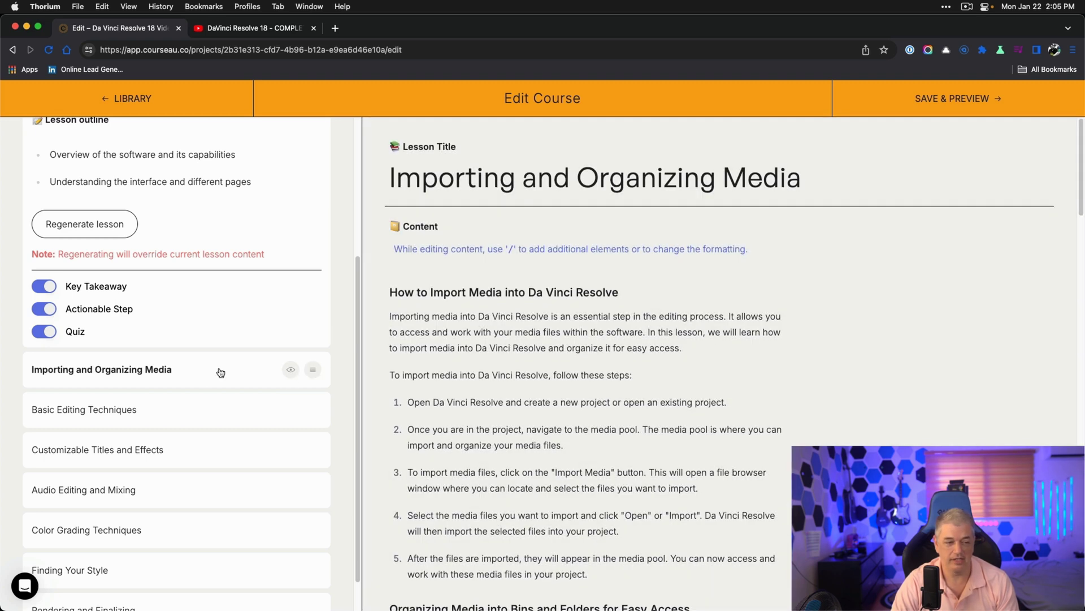
click(190, 370)
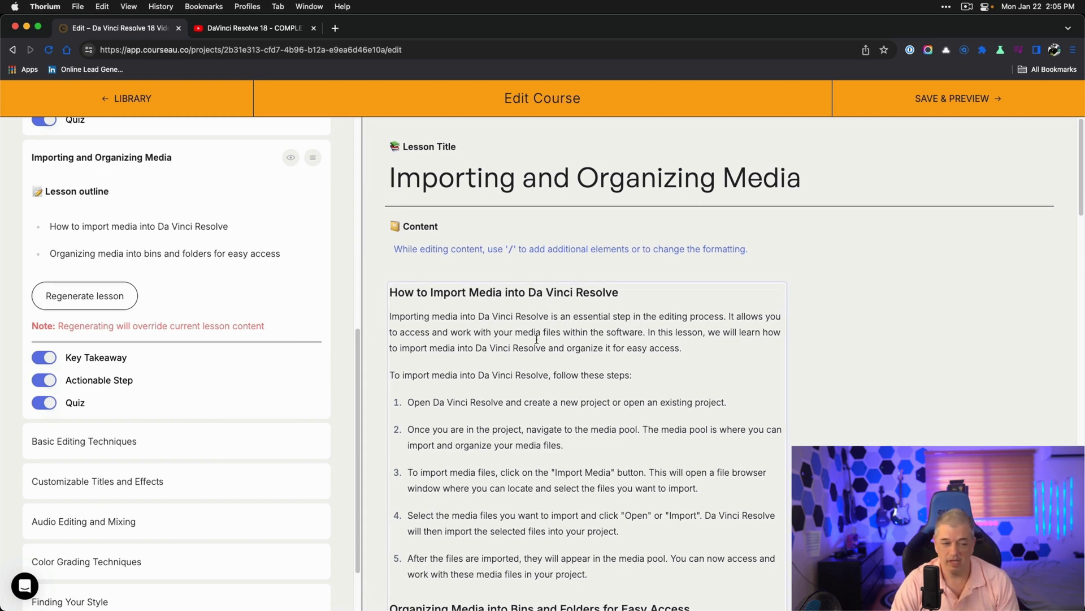
scroll(536, 339, down, 3)
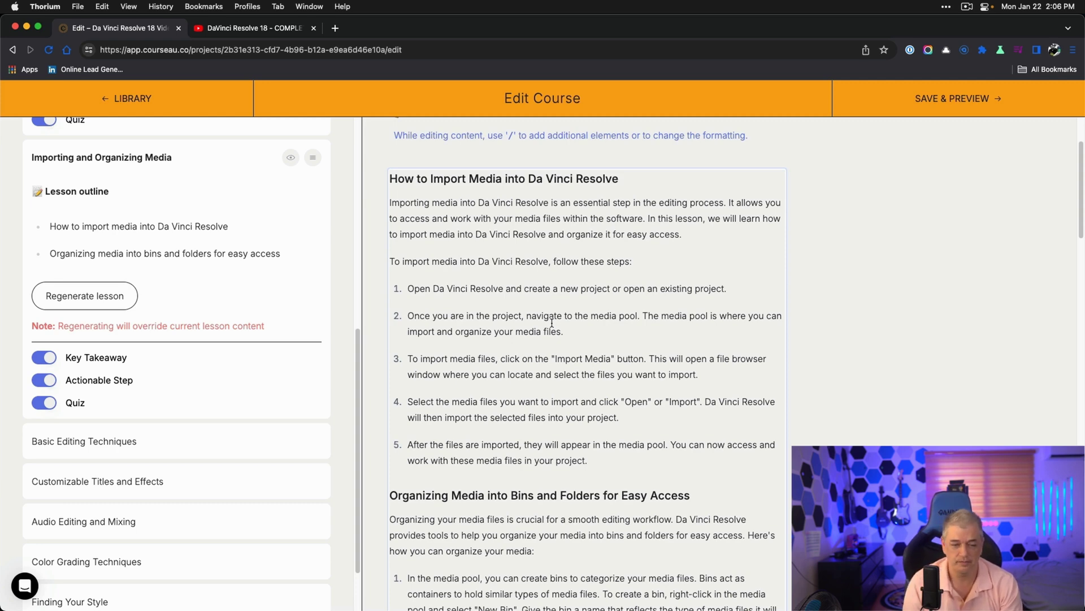
scroll(551, 323, down, 5)
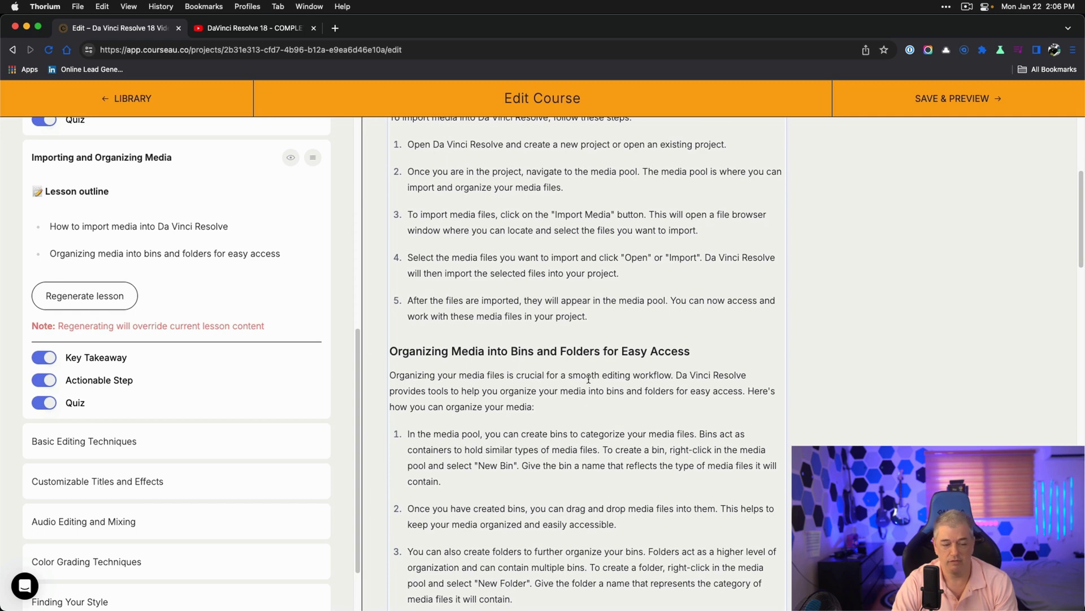
scroll(588, 379, down, 20)
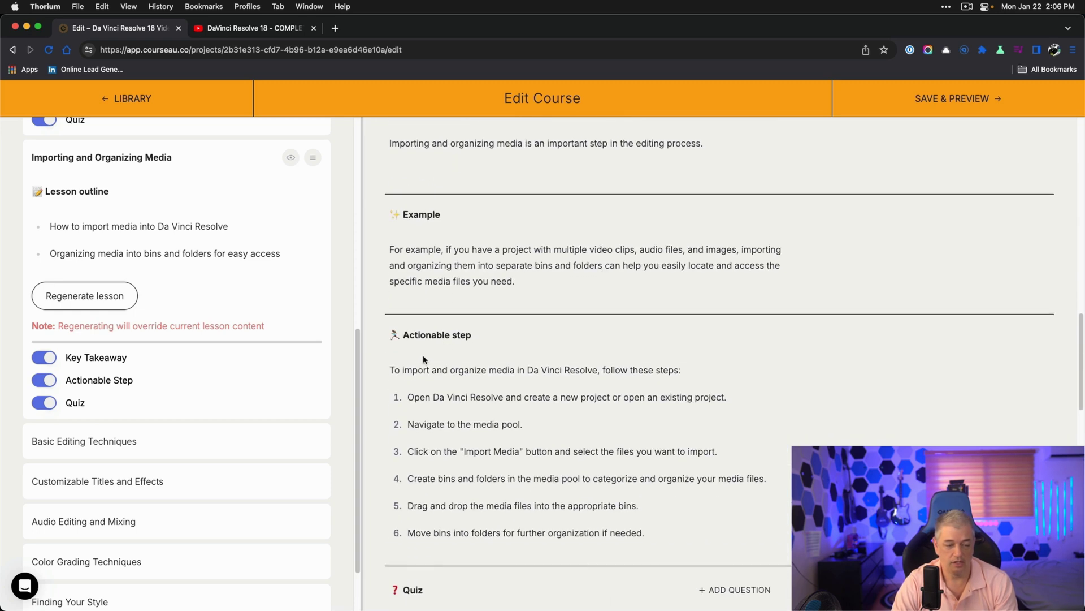
scroll(423, 360, down, 1)
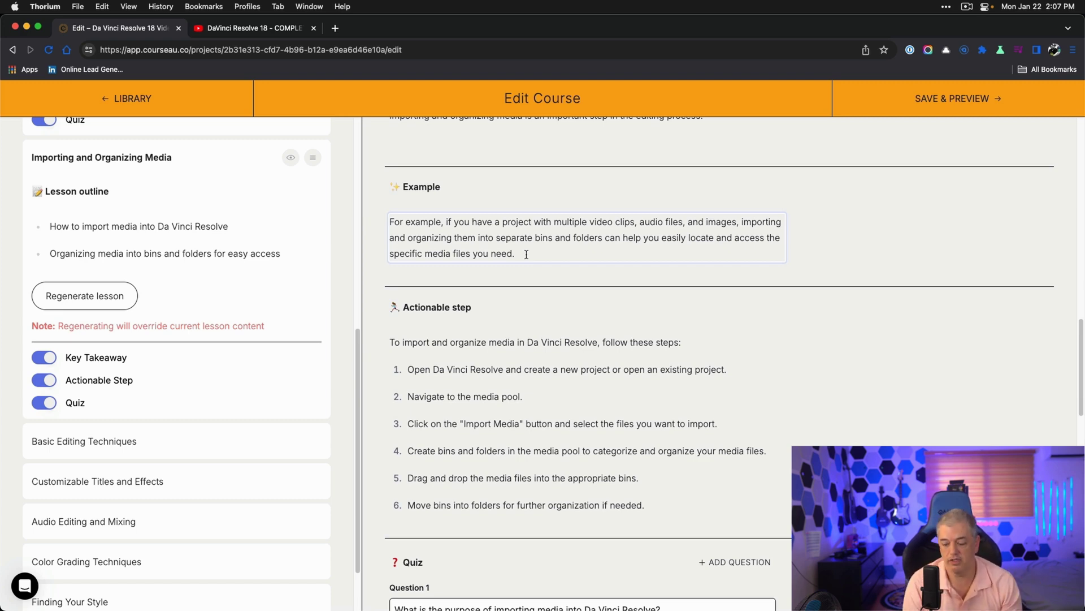
scroll(427, 150, down, 6)
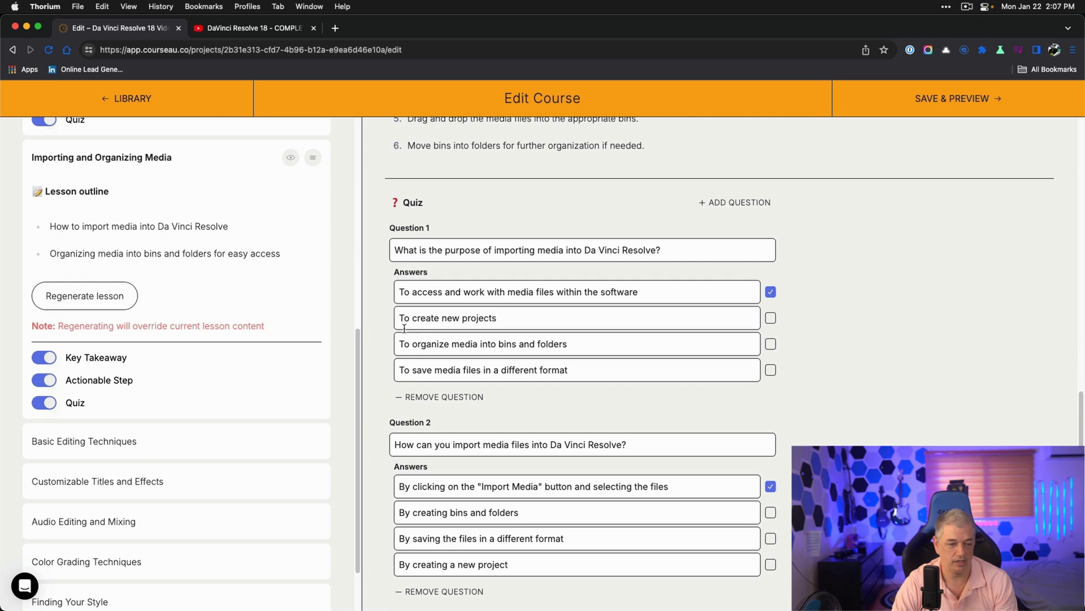
Step: Open Basic Editing Techniques and scroll down to its five-question quiz ending on b-roll footage
click(129, 442)
scroll(436, 345, down, 3)
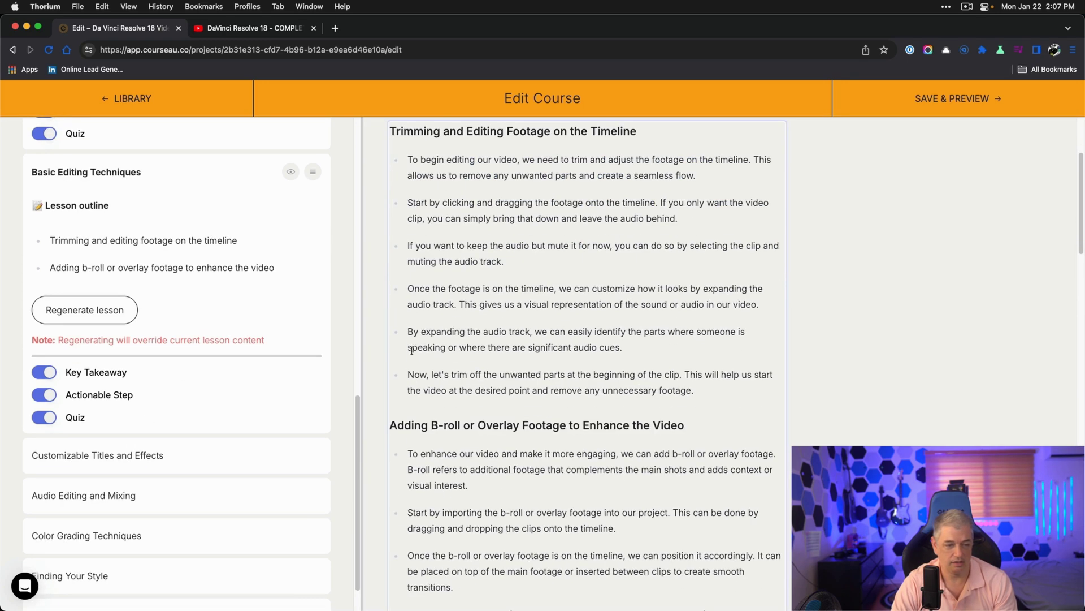
scroll(394, 351, down, 10)
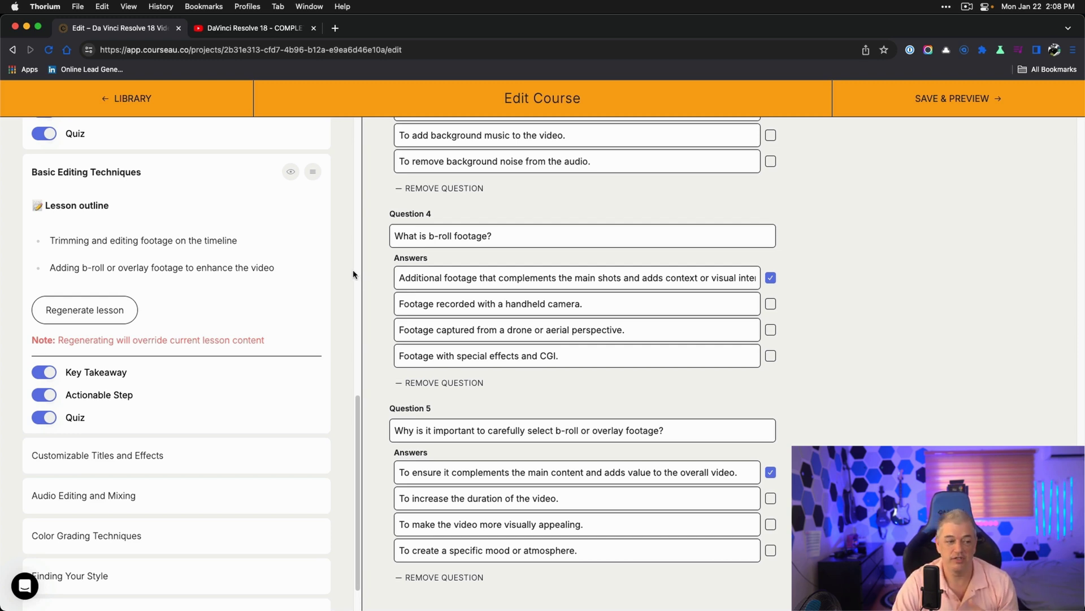
scroll(230, 252, down, 2)
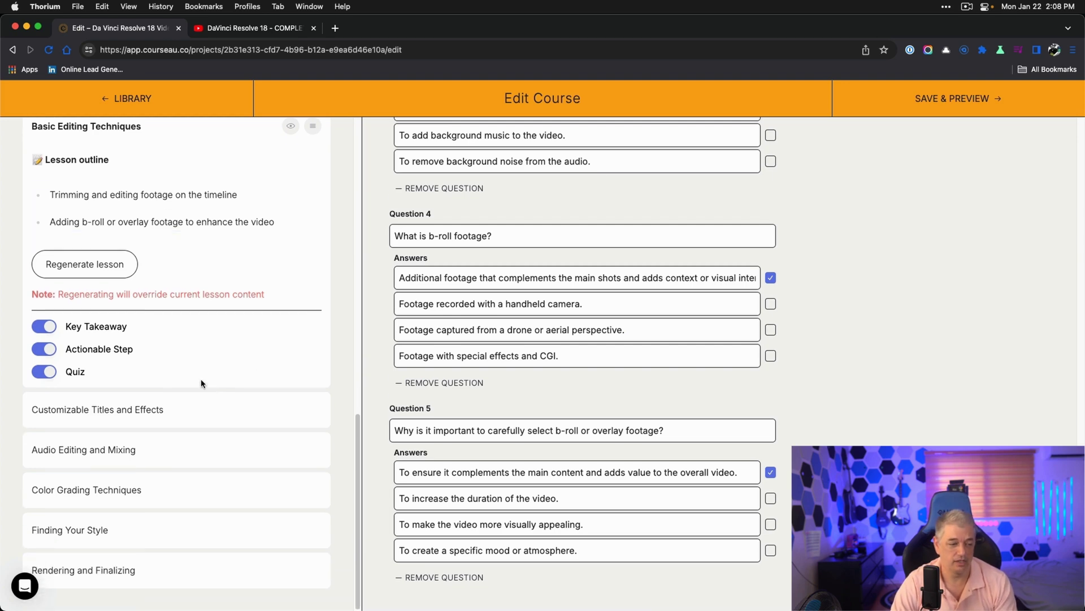
Step: Open the Color Grading Techniques lesson and start reading its content
click(156, 488)
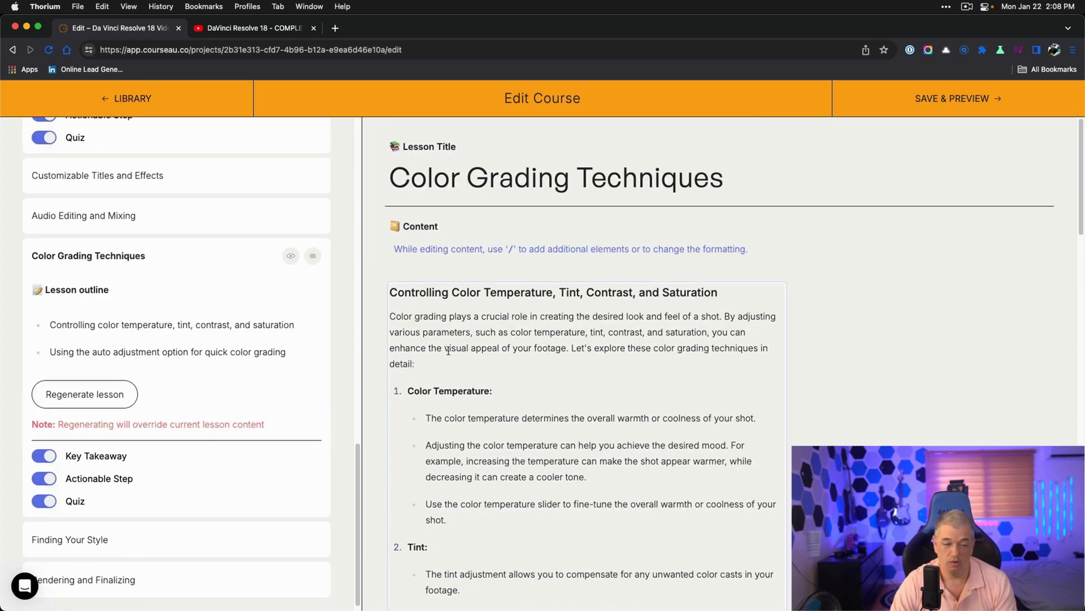
scroll(628, 394, down, 2)
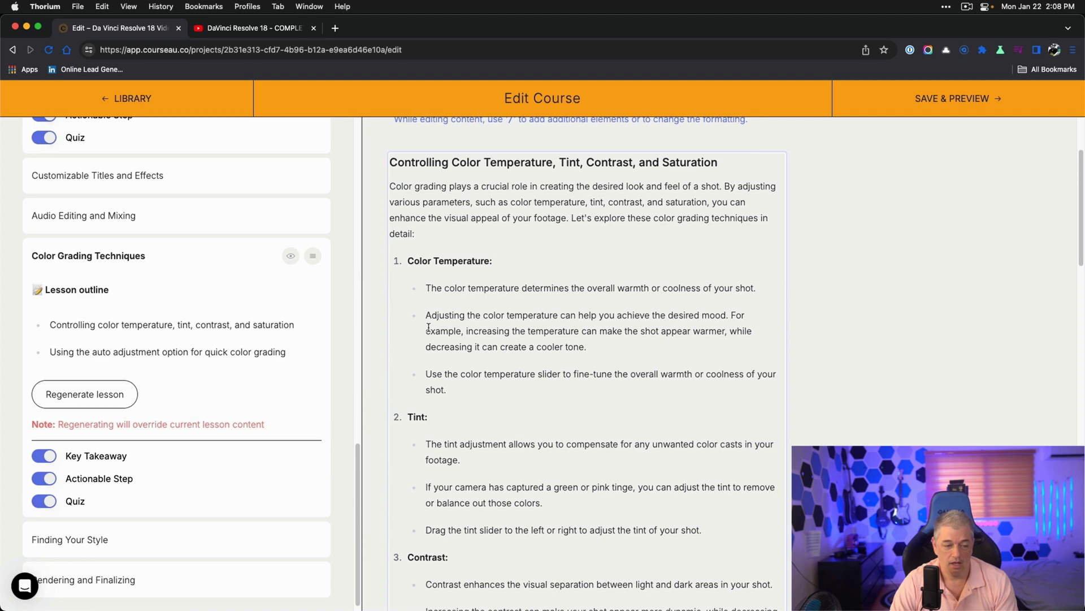
scroll(429, 328, down, 2)
scroll(429, 325, up, 2)
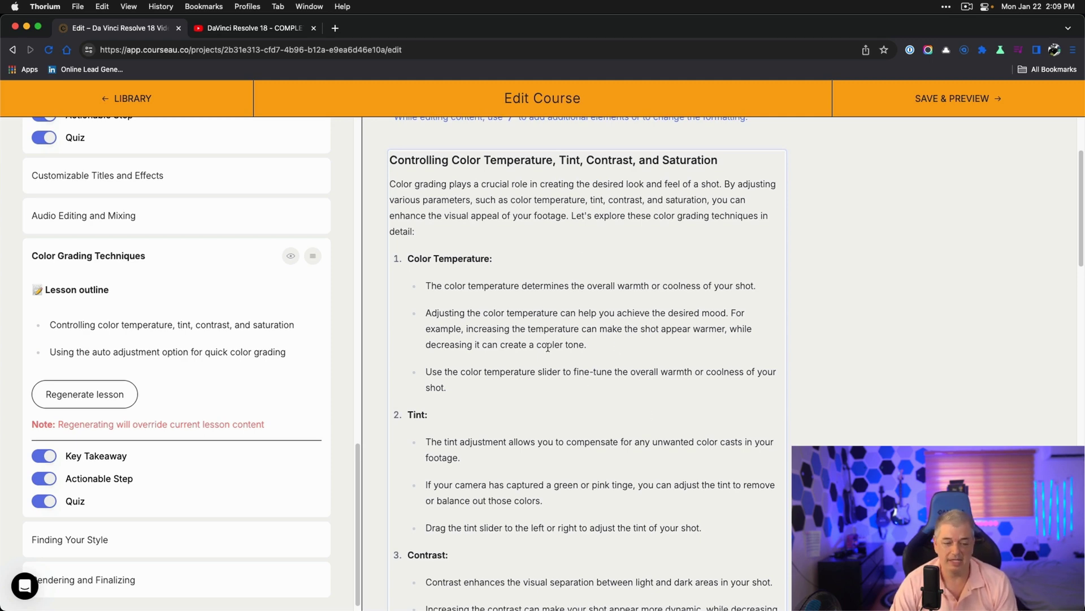
Step: Review the Color Grading takeaway and quiz, then move on to the Finding Your Style lesson
scroll(444, 275, down, 3)
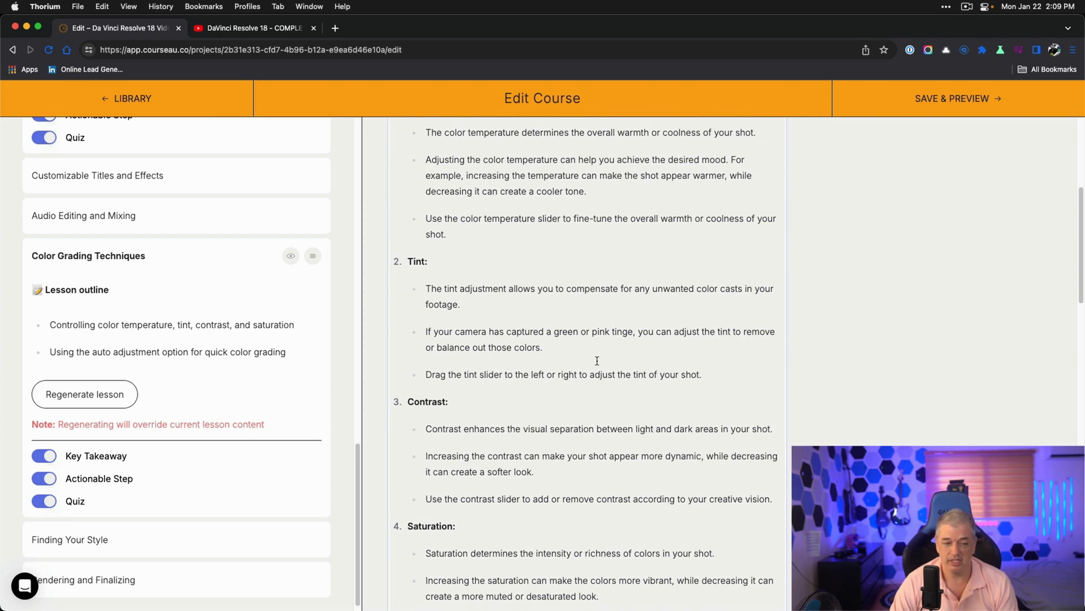
scroll(438, 315, down, 5)
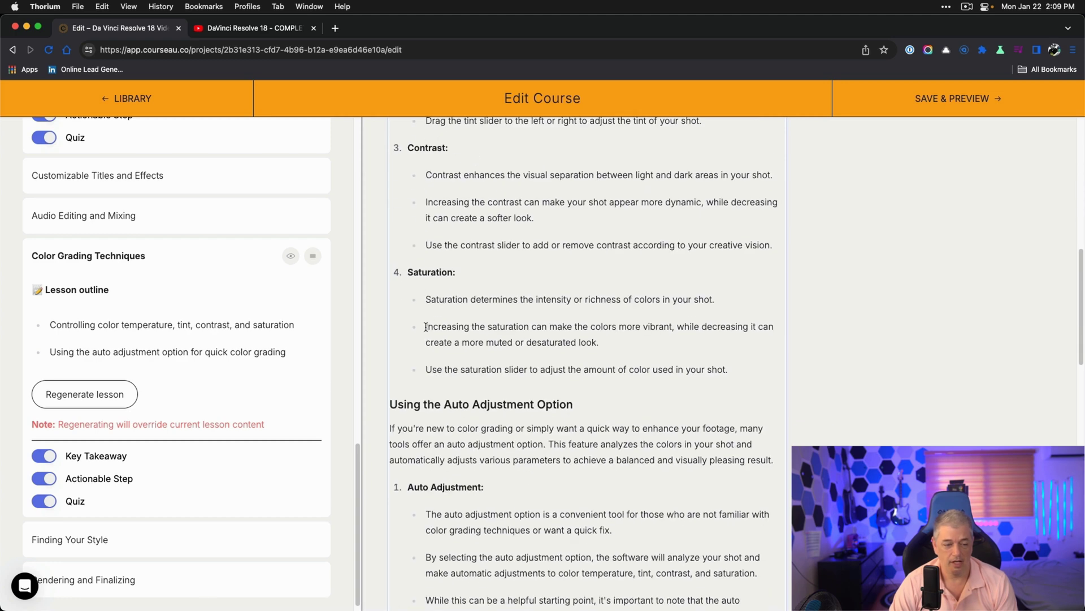
scroll(425, 327, down, 7)
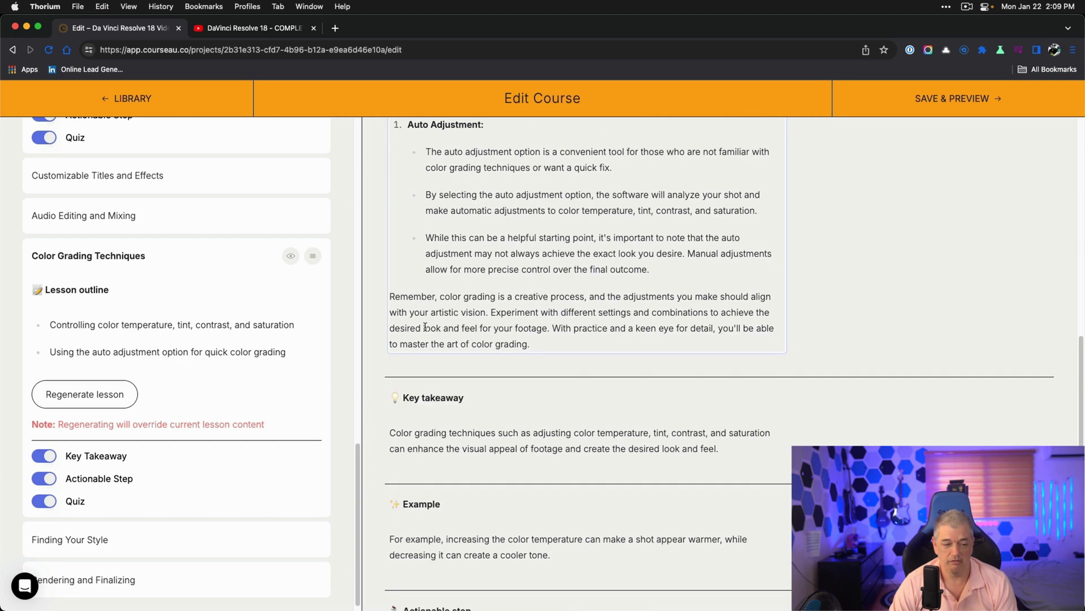
scroll(425, 326, down, 6)
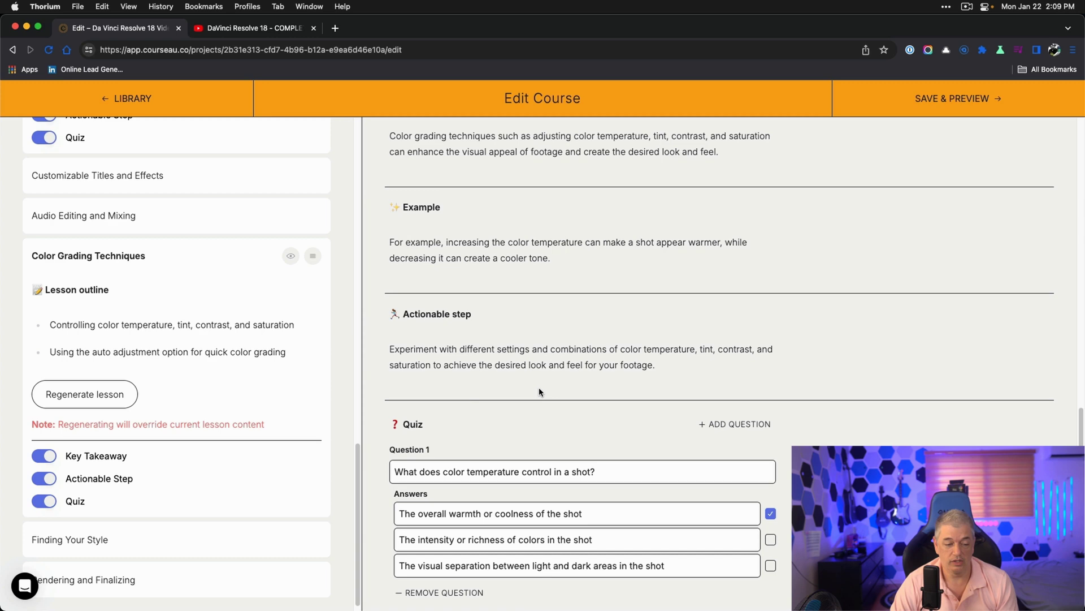
scroll(538, 388, down, 6)
scroll(244, 367, down, 1)
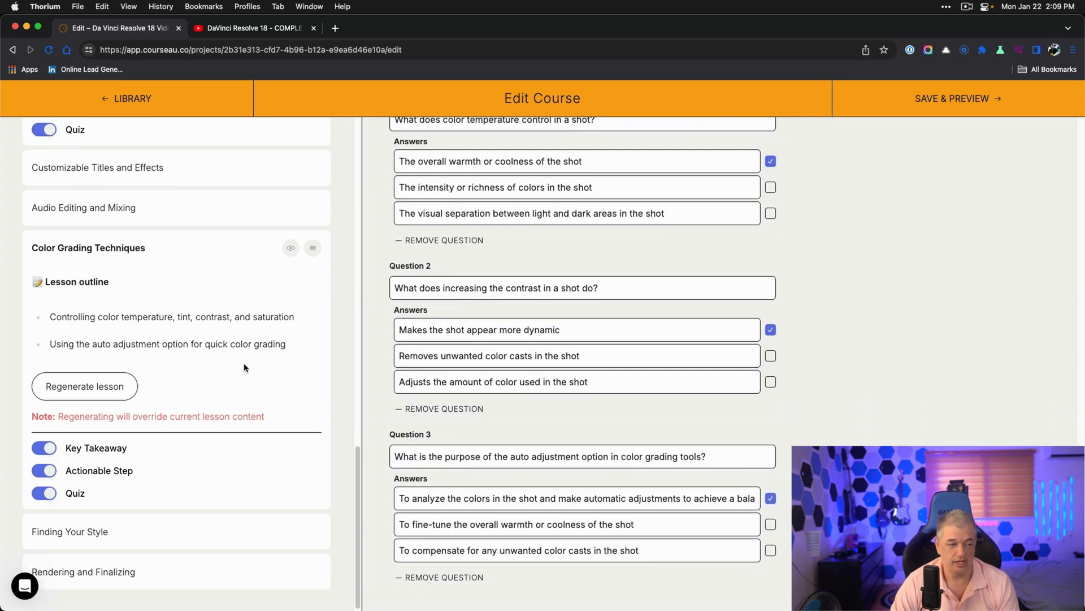
scroll(181, 447, up, 2)
scroll(177, 455, down, 2)
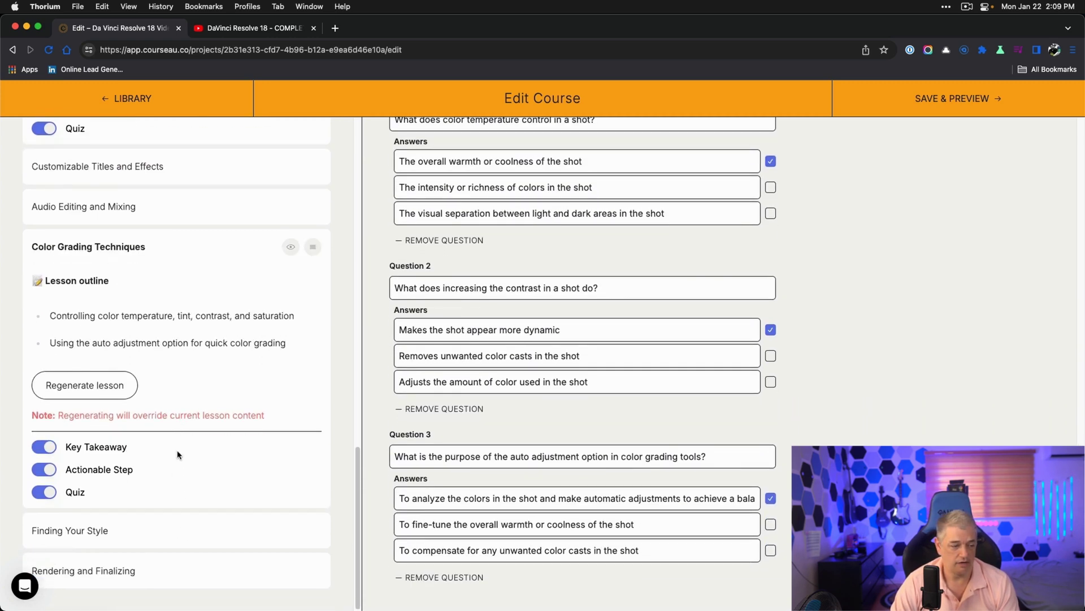
click(103, 531)
scroll(440, 331, down, 10)
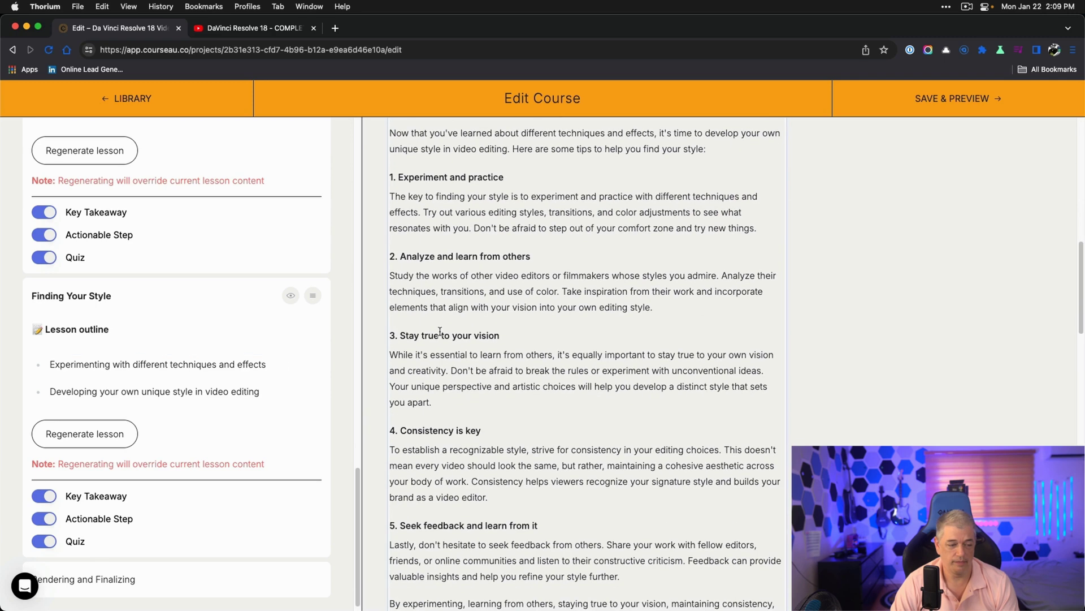
Step: Load the Rendering and Finalizing lesson from the course sidebar into the editor
click(160, 574)
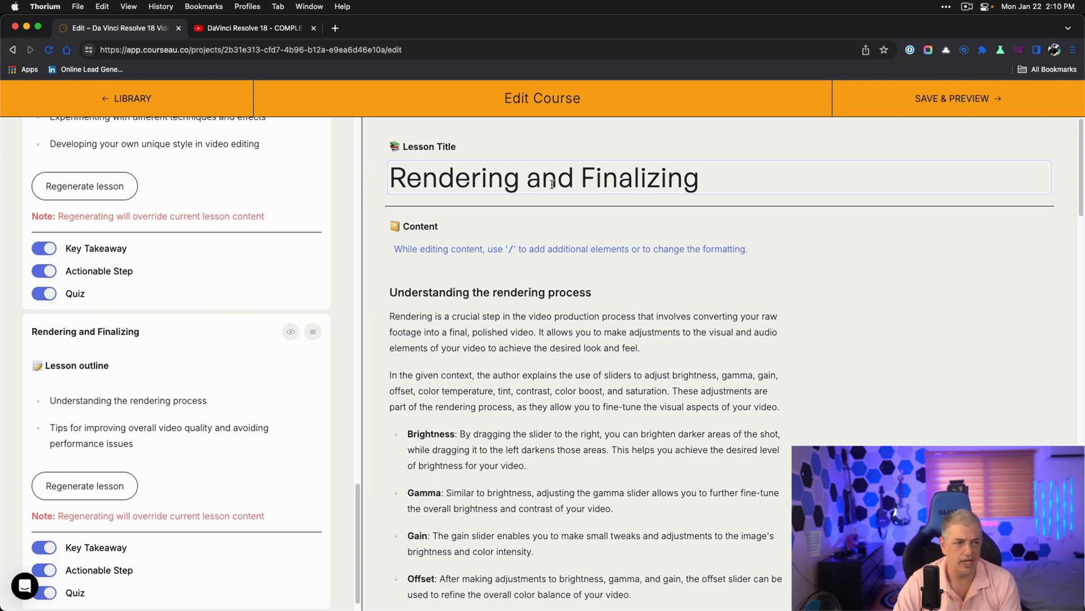
scroll(303, 235, down, 1)
click(241, 31)
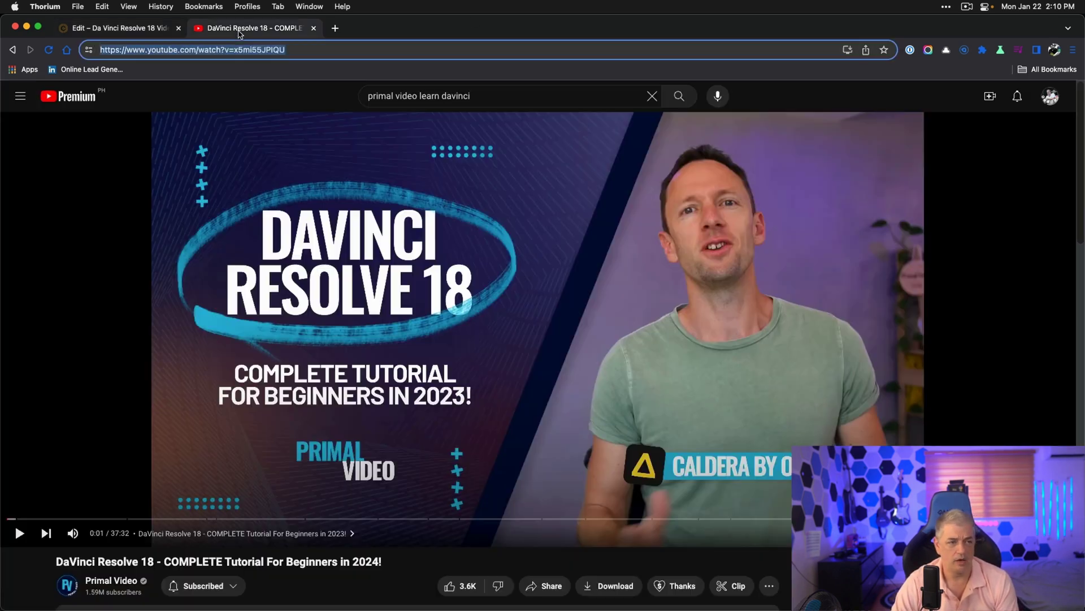
click(112, 30)
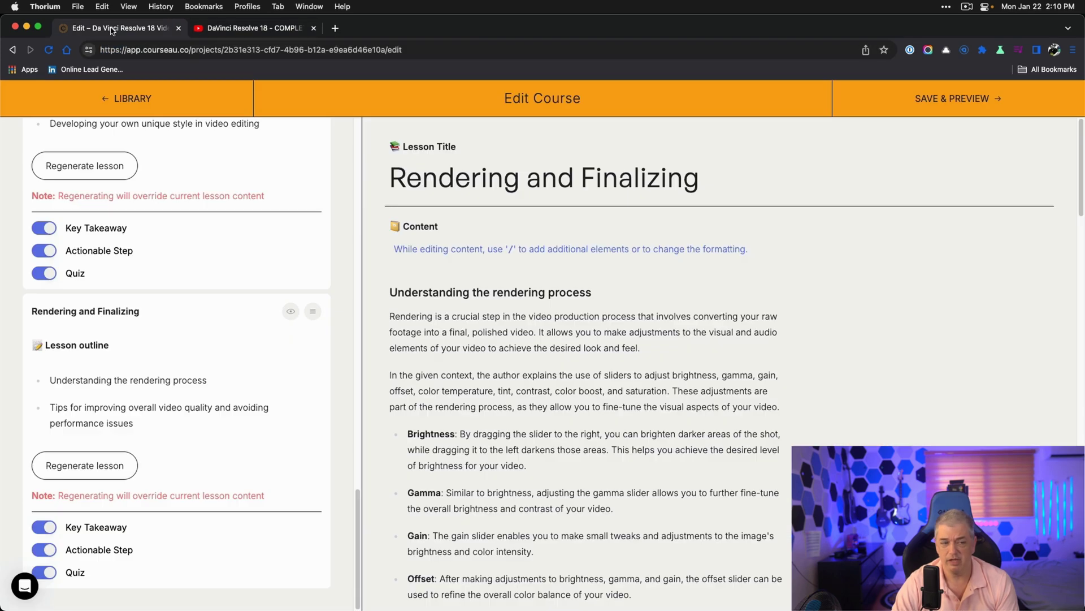